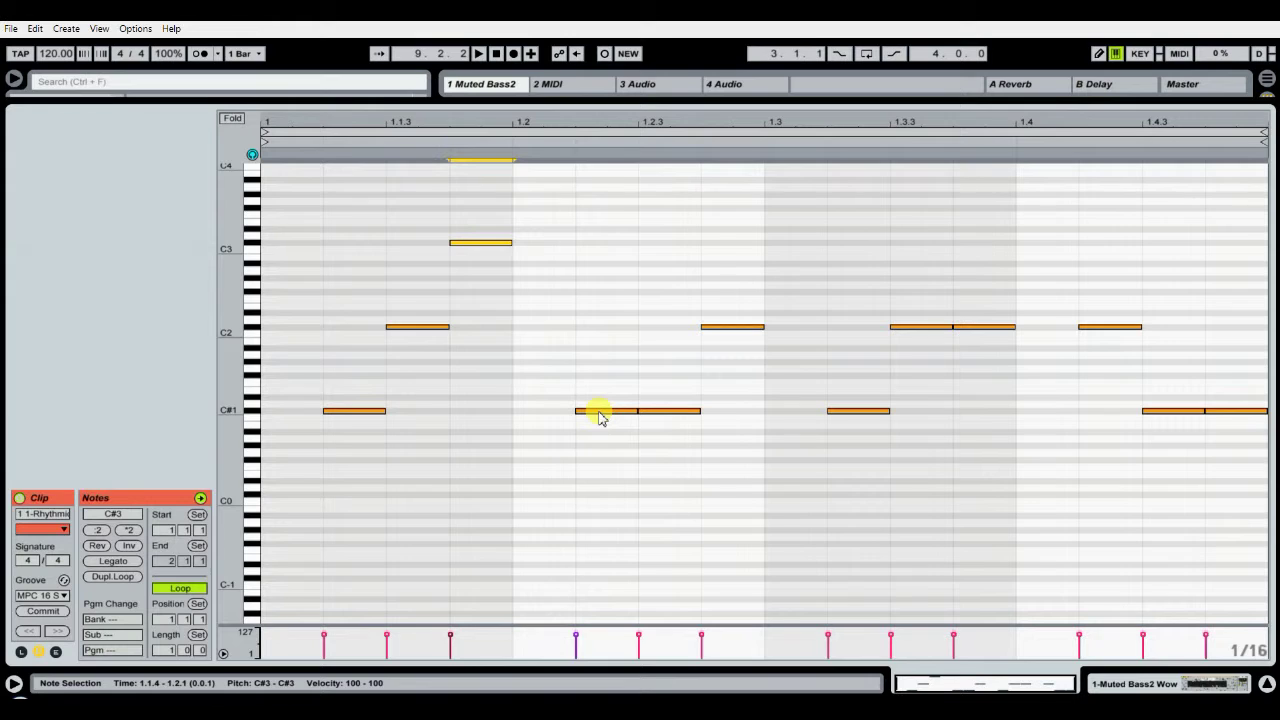
- Rearrange the second-beat notes so that 1.2.2 sits on C#3, 1.2.3 on C#2 and 1.2.4 on C#1
left_click(676, 360)
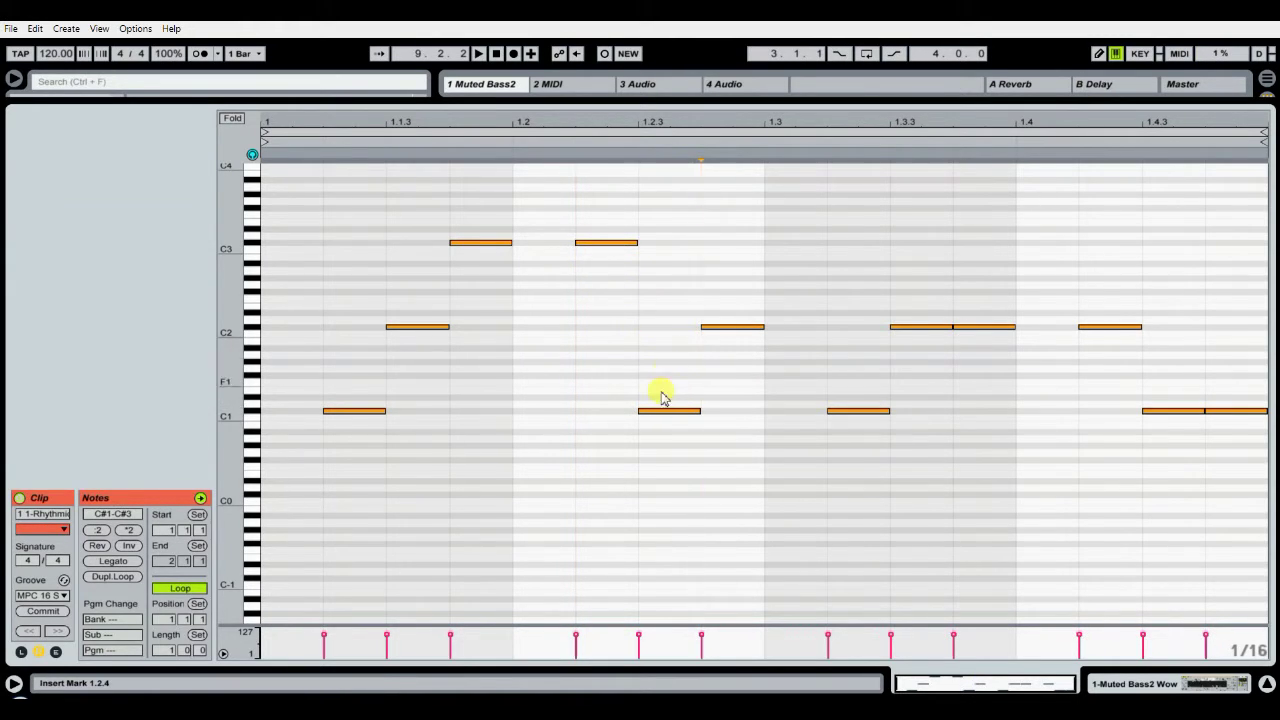
left_click_drag(654, 408, 655, 325)
left_click_drag(741, 333, 723, 414)
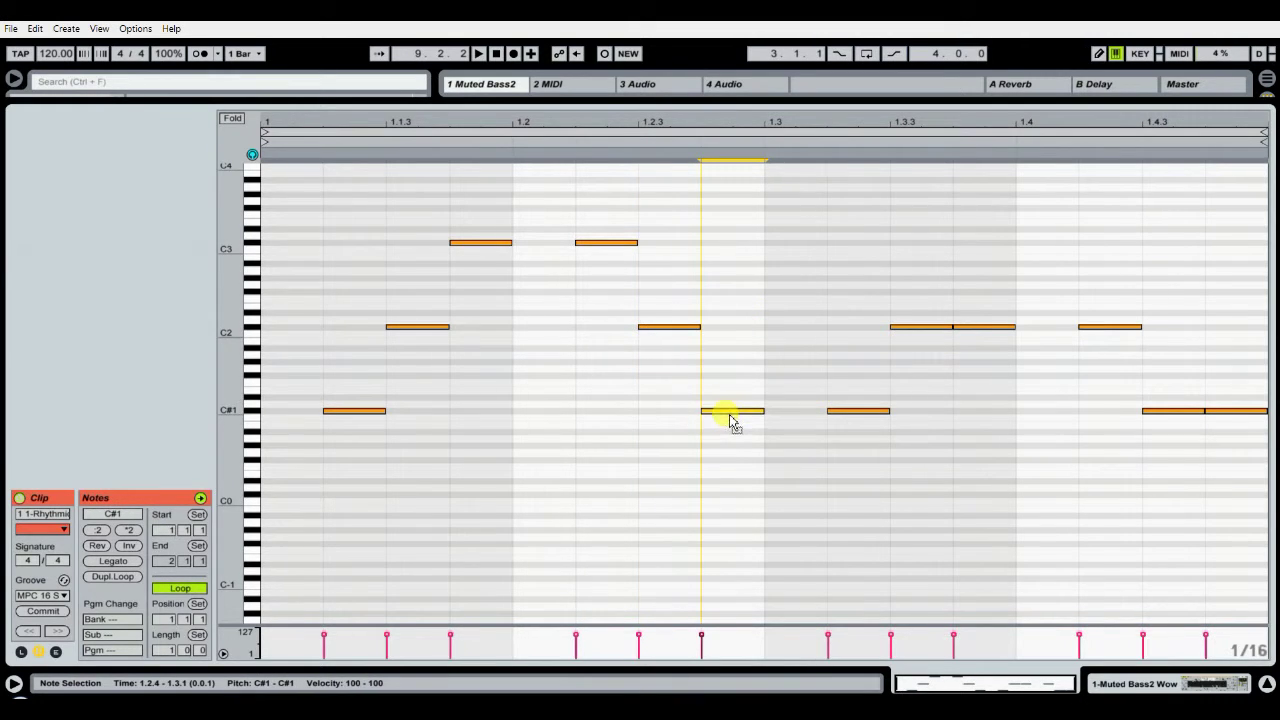
- Raise the notes at 1.3.4 and 1.4.2 to C#3 and the note at 1.4.3 to C#2
left_click(975, 326)
left_click_drag(975, 326, 981, 245)
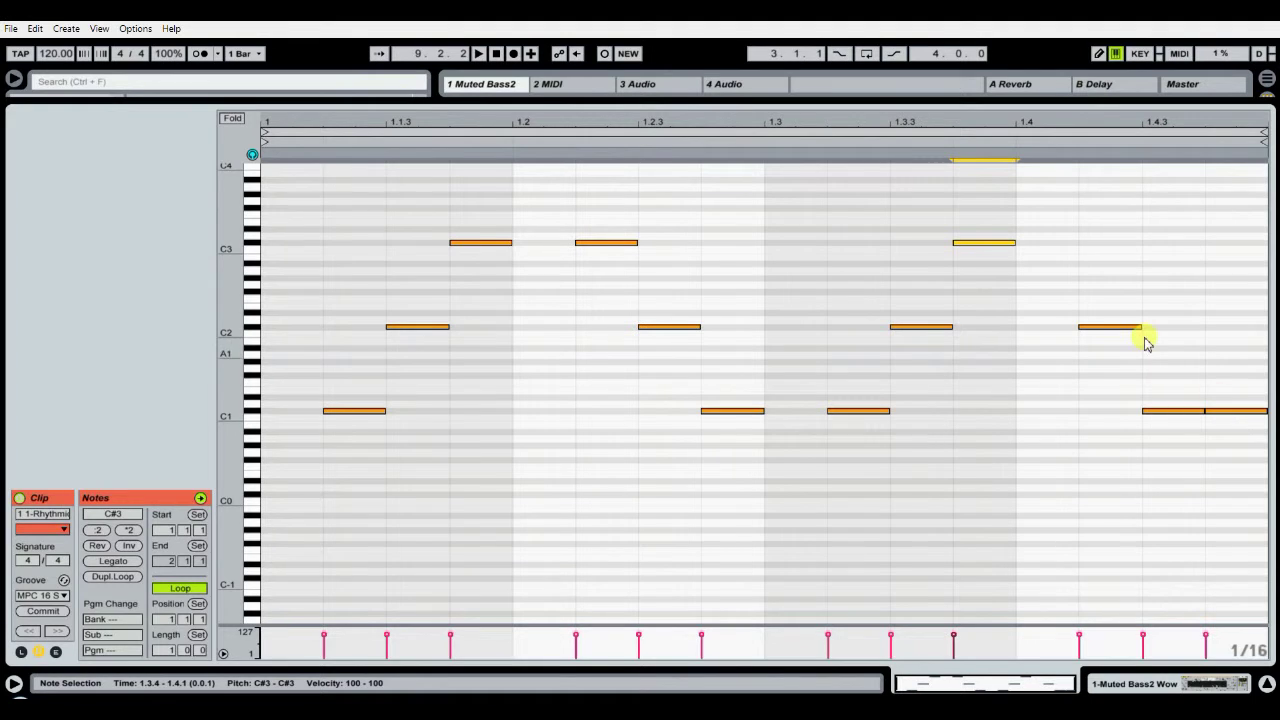
left_click_drag(1114, 327, 1120, 252)
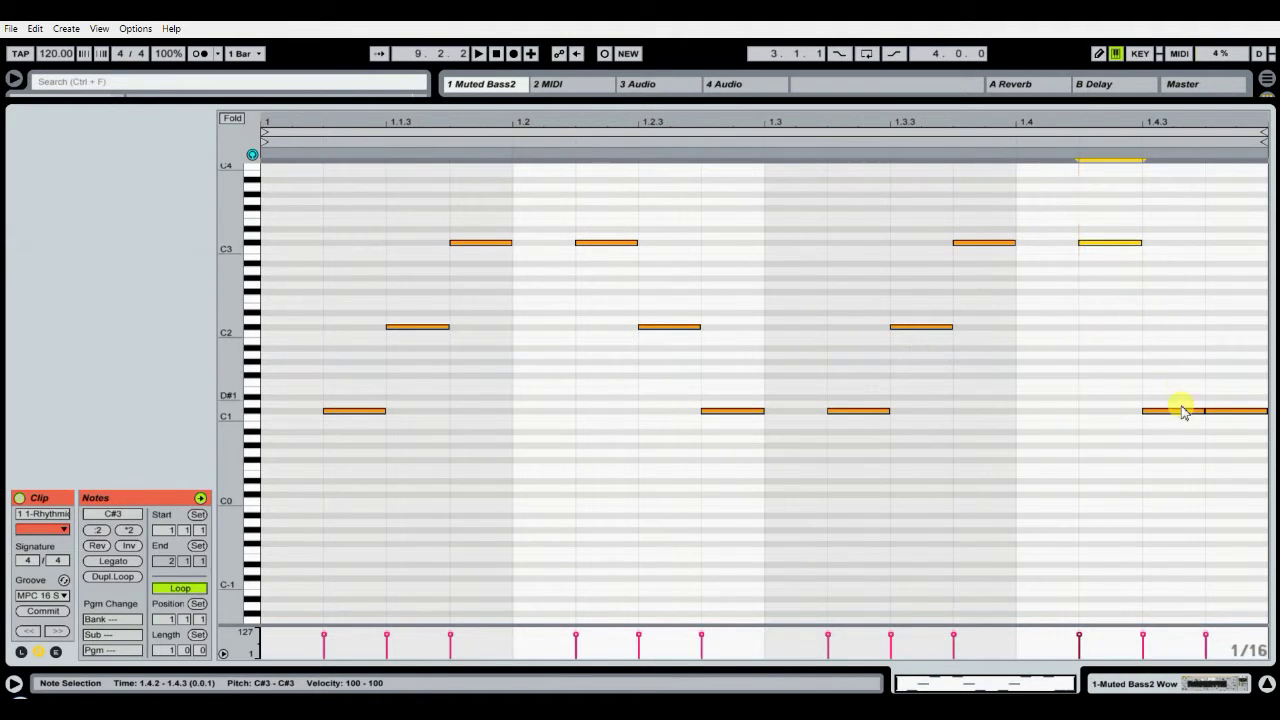
left_click_drag(1180, 409, 1181, 333)
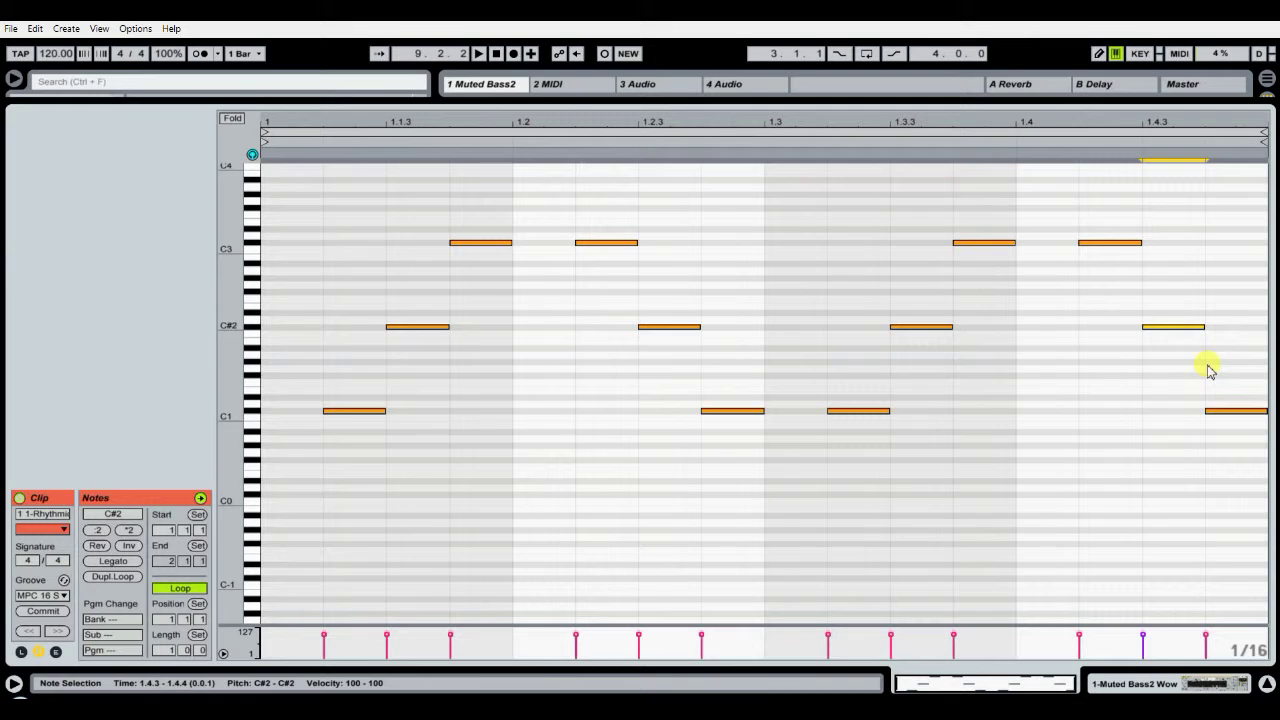
- Fold the note editor to show only the used pitches, and play the clip briefly to audition the pattern
left_click(231, 119)
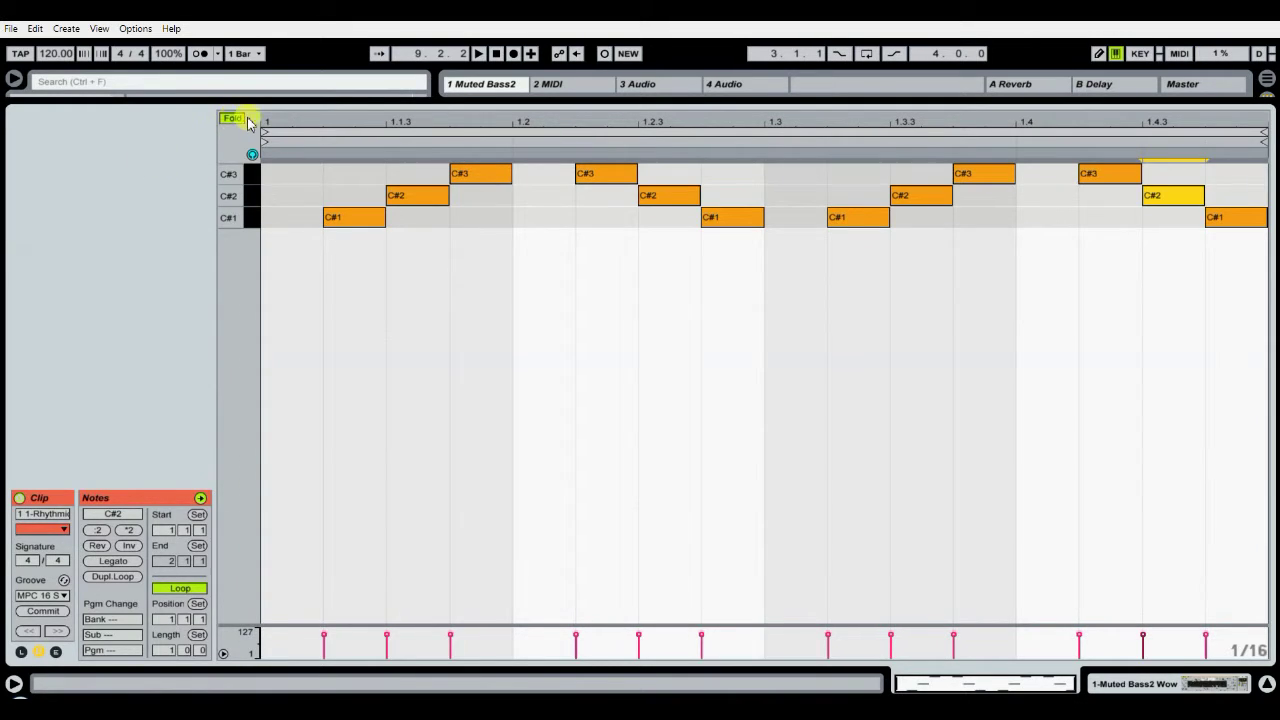
left_click(480, 53)
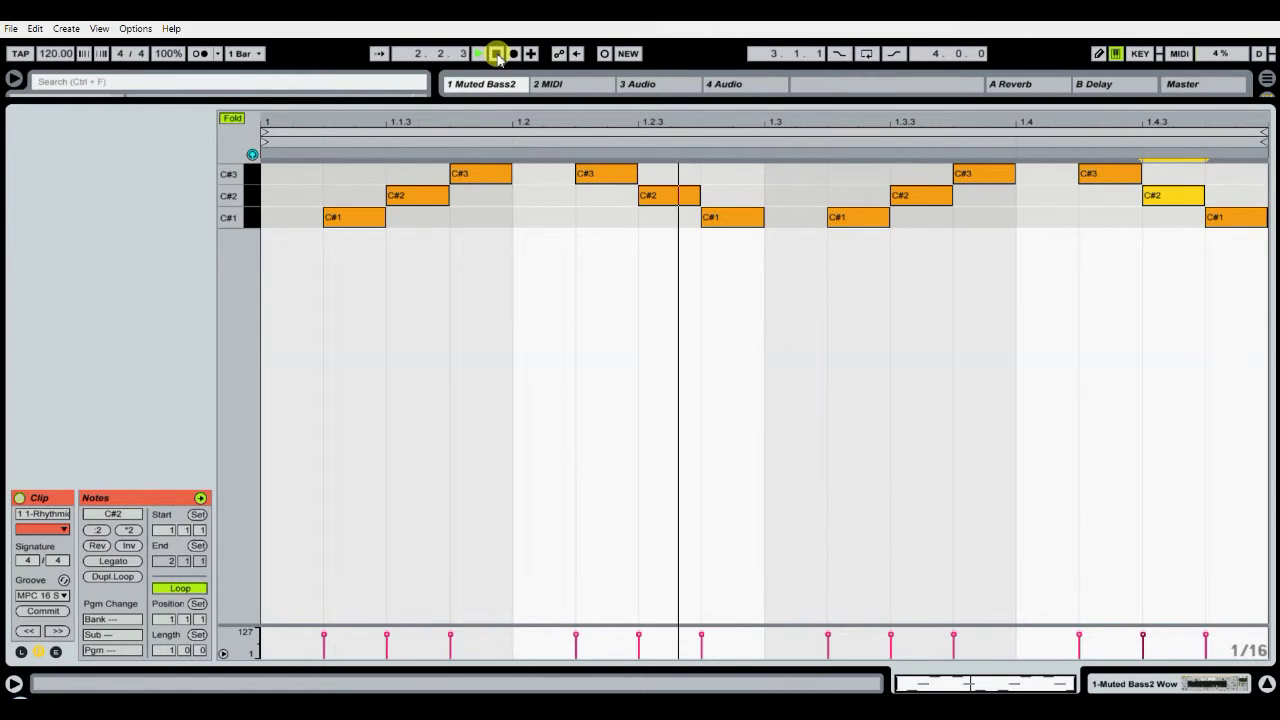
left_click(496, 53)
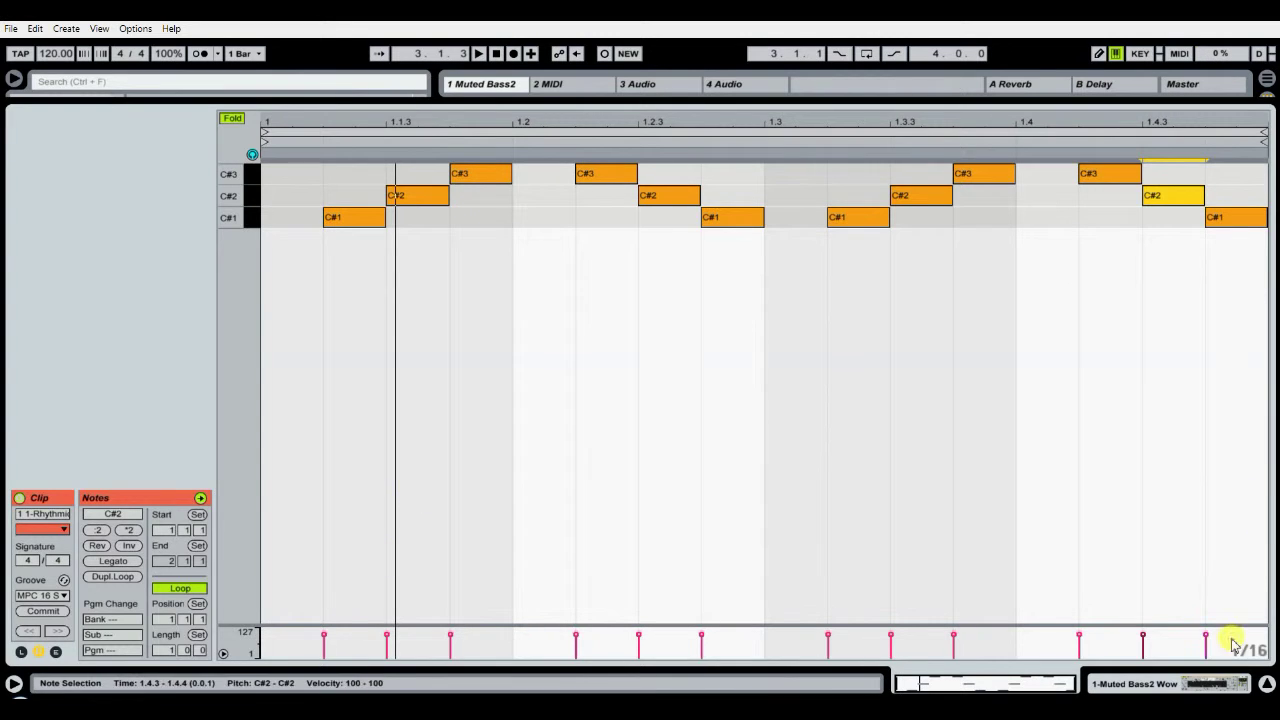
- Return to the Session View and duplicate the first Muted Bass2 clip into the second slot
left_click(1157, 682)
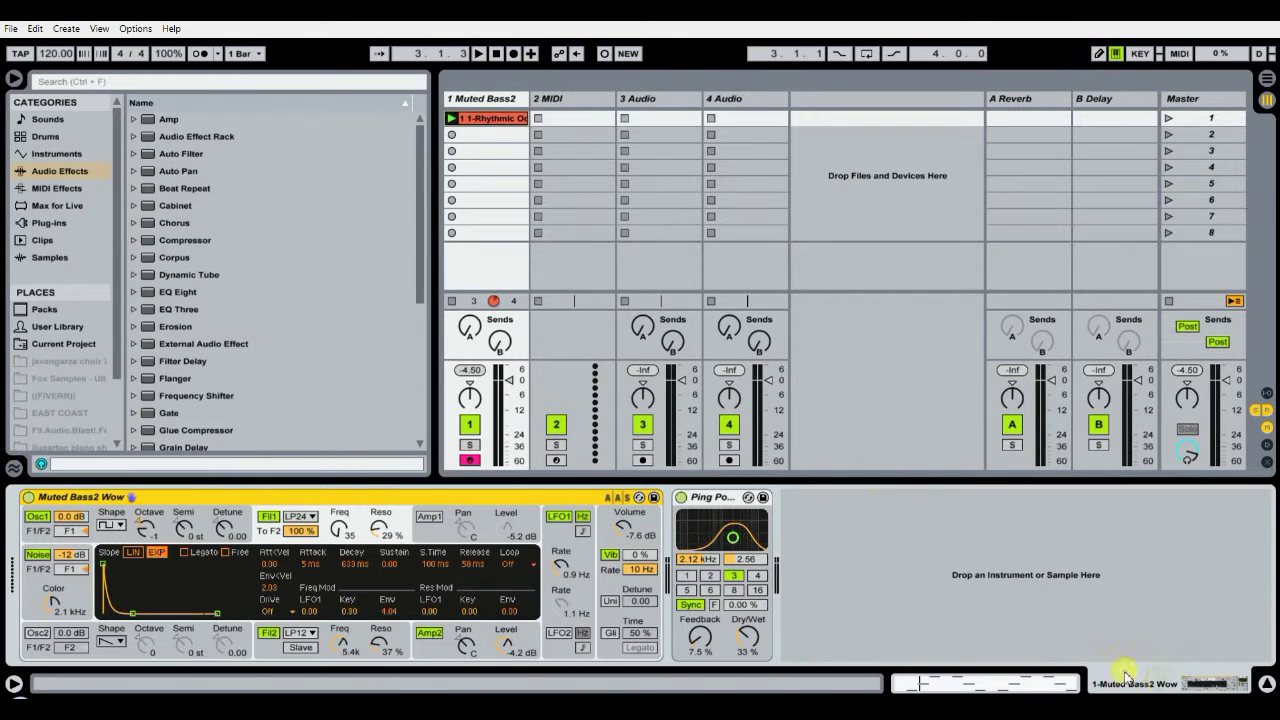
right_click(492, 124)
left_click(505, 148)
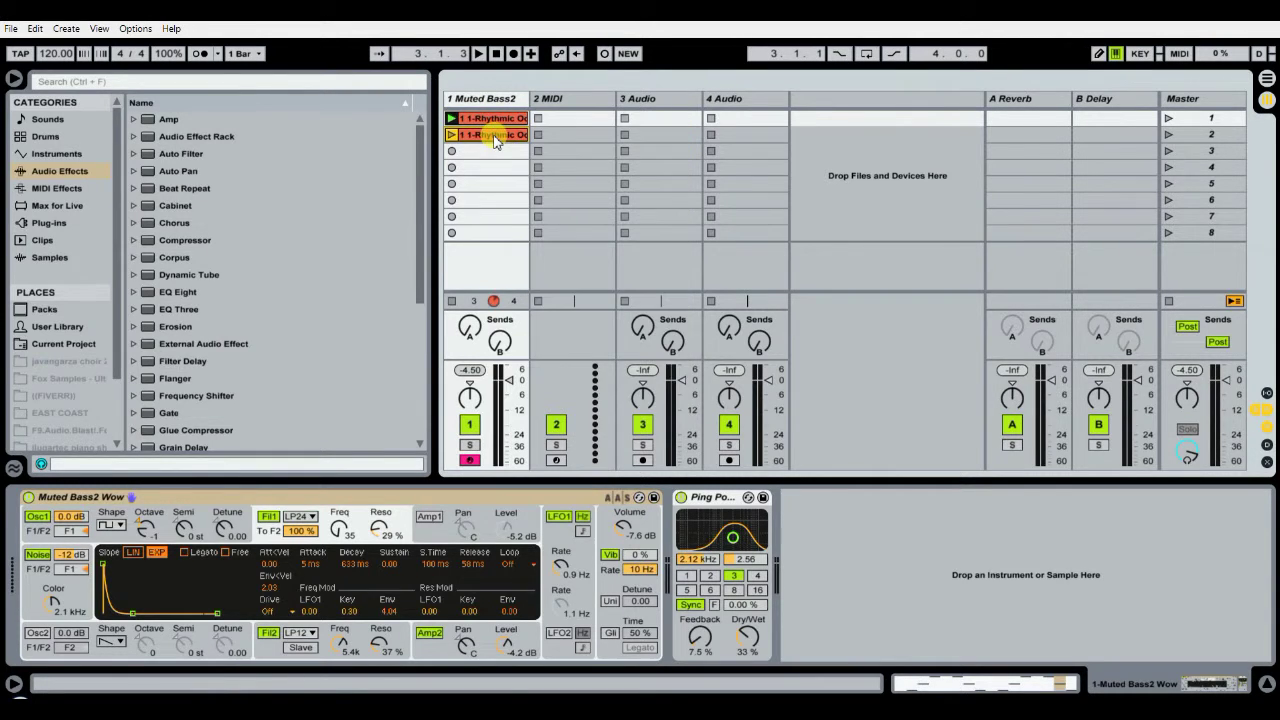
- In the second clip, move the note at 1.2.2 to C#1 and the note at 1.3.2 to C#3
double_click(494, 136)
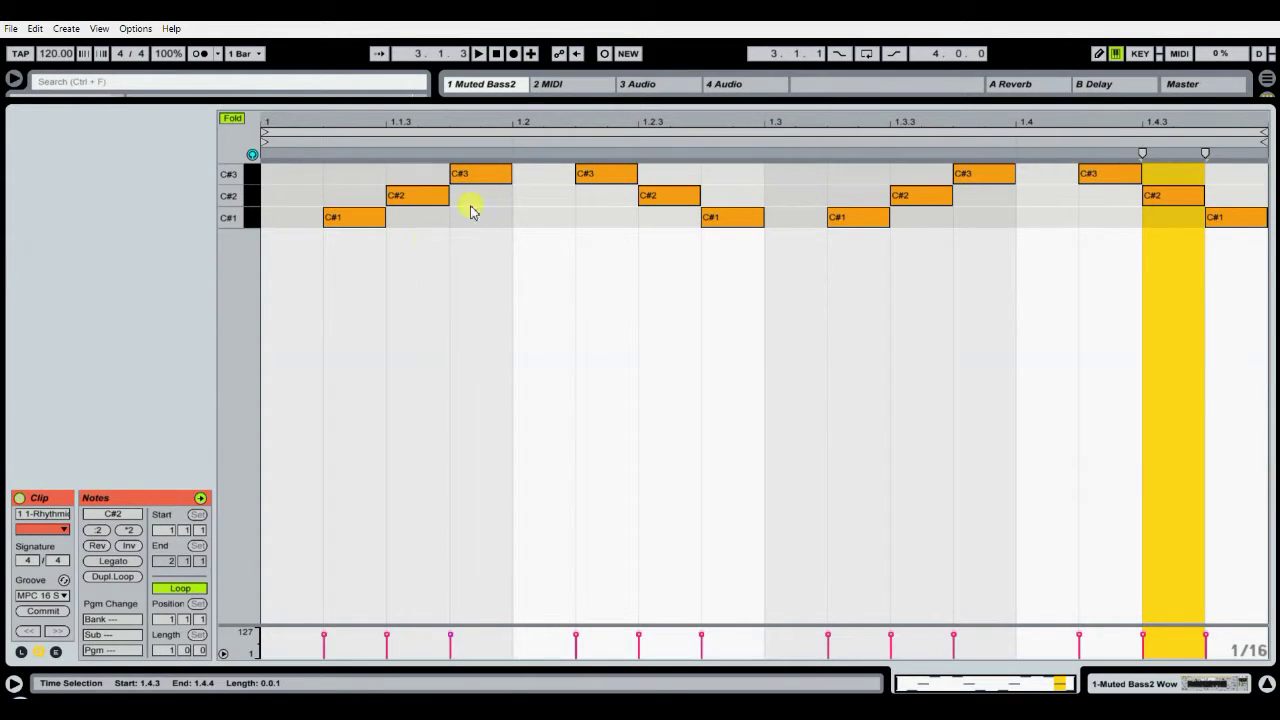
left_click_drag(597, 174, 600, 218)
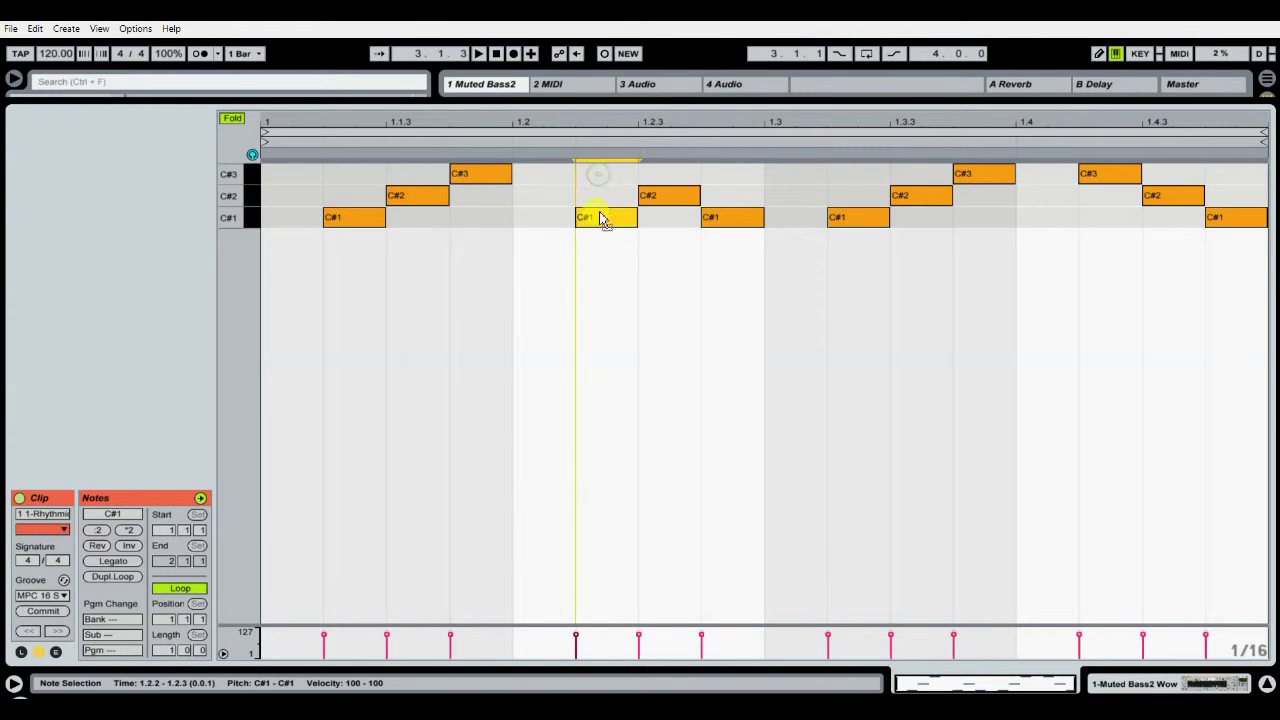
left_click_drag(866, 217, 866, 180)
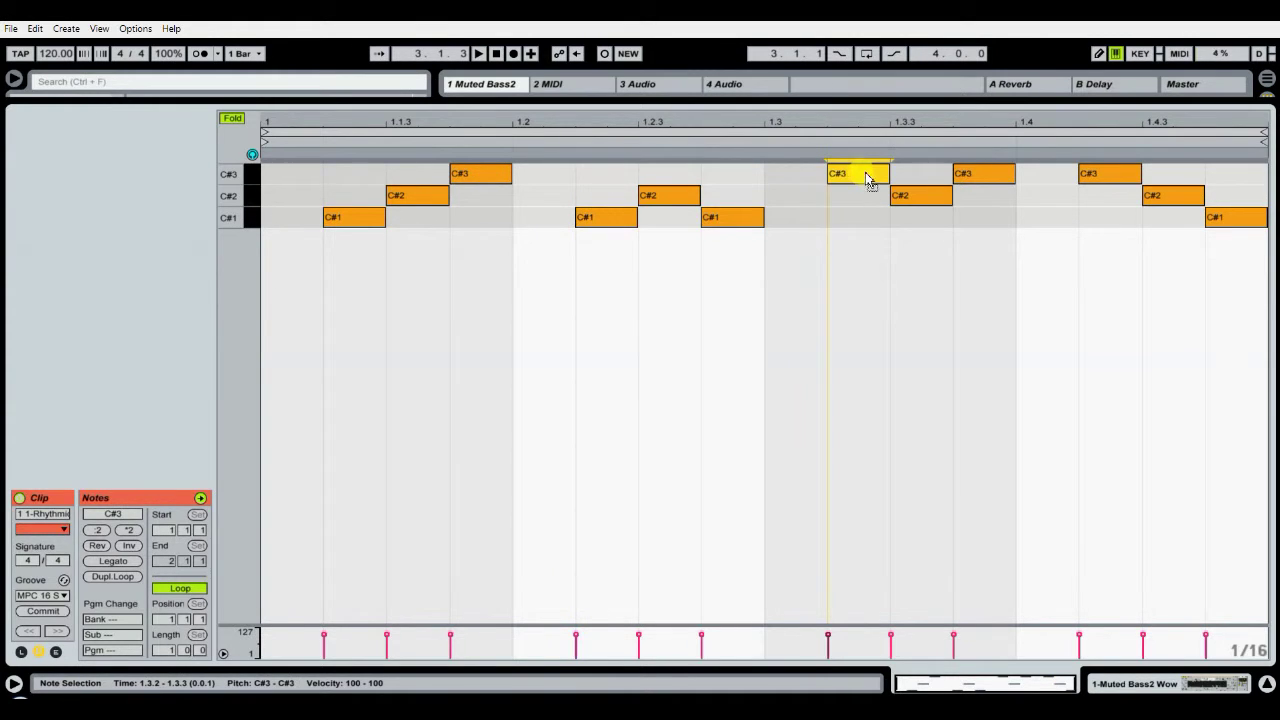
- Stop playback, go back to the Session View and audition the second clip
left_click(497, 54)
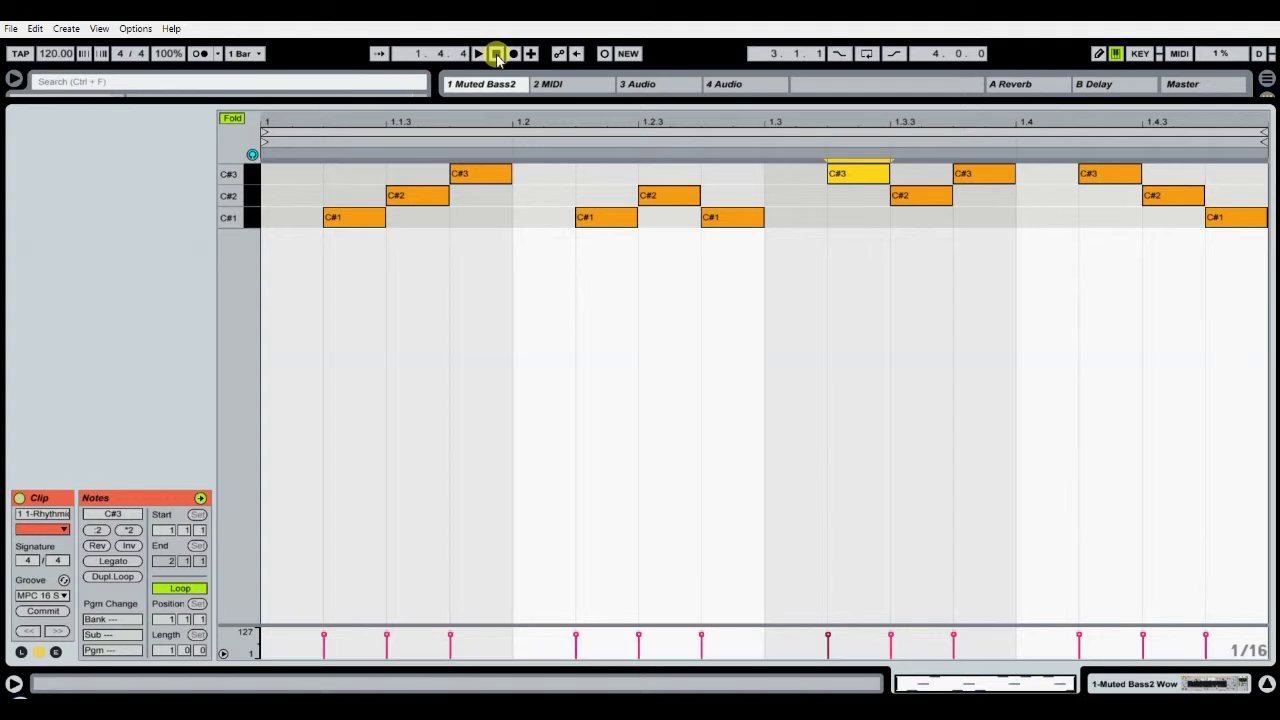
left_click(1157, 684)
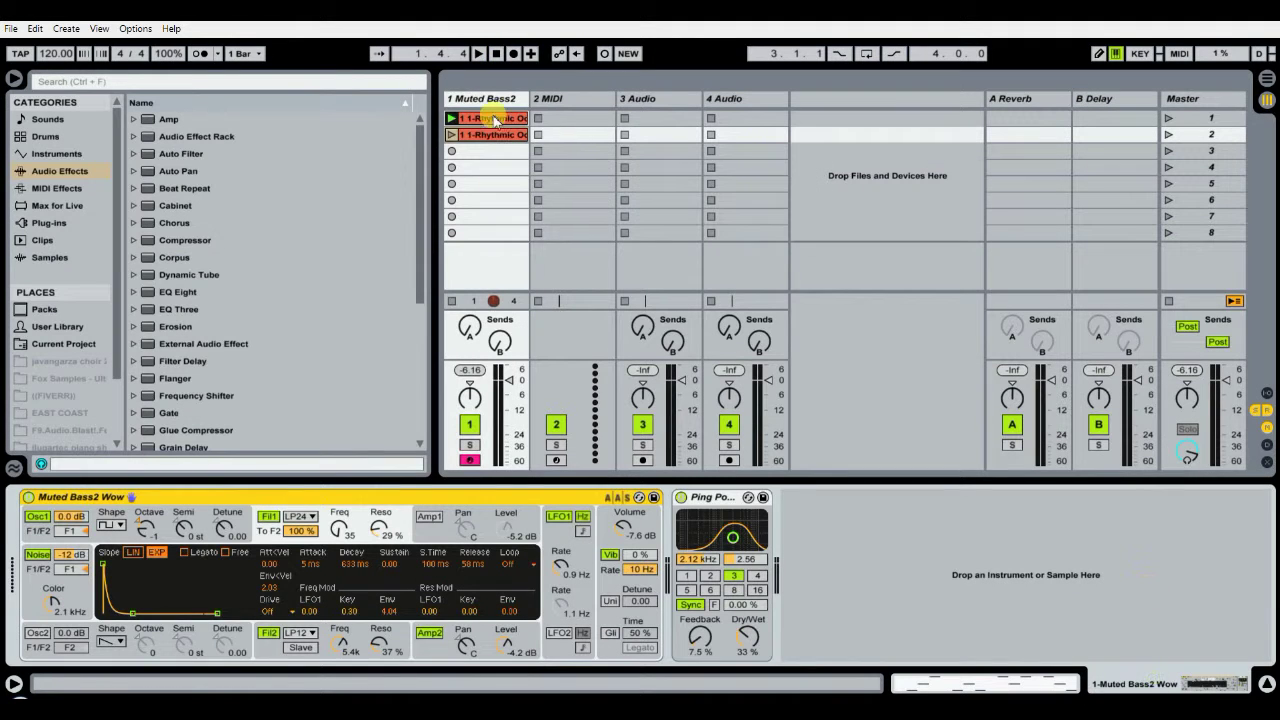
left_click(451, 135)
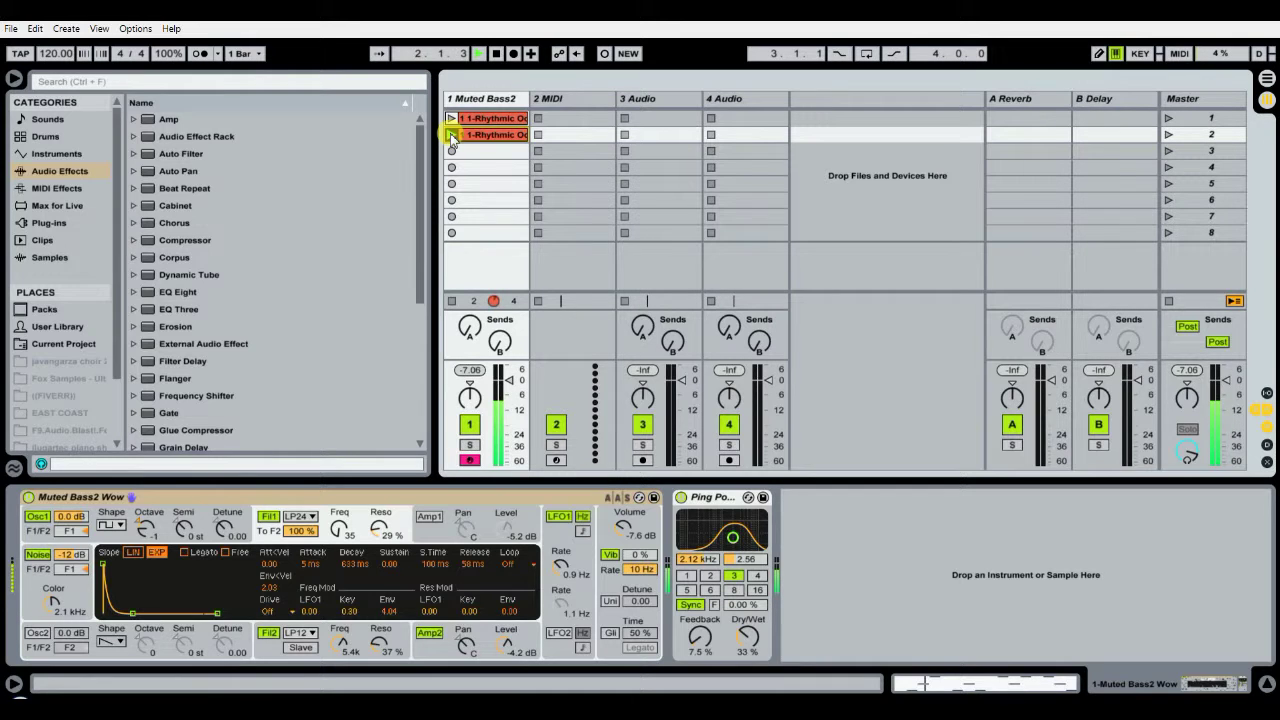
left_click(496, 55)
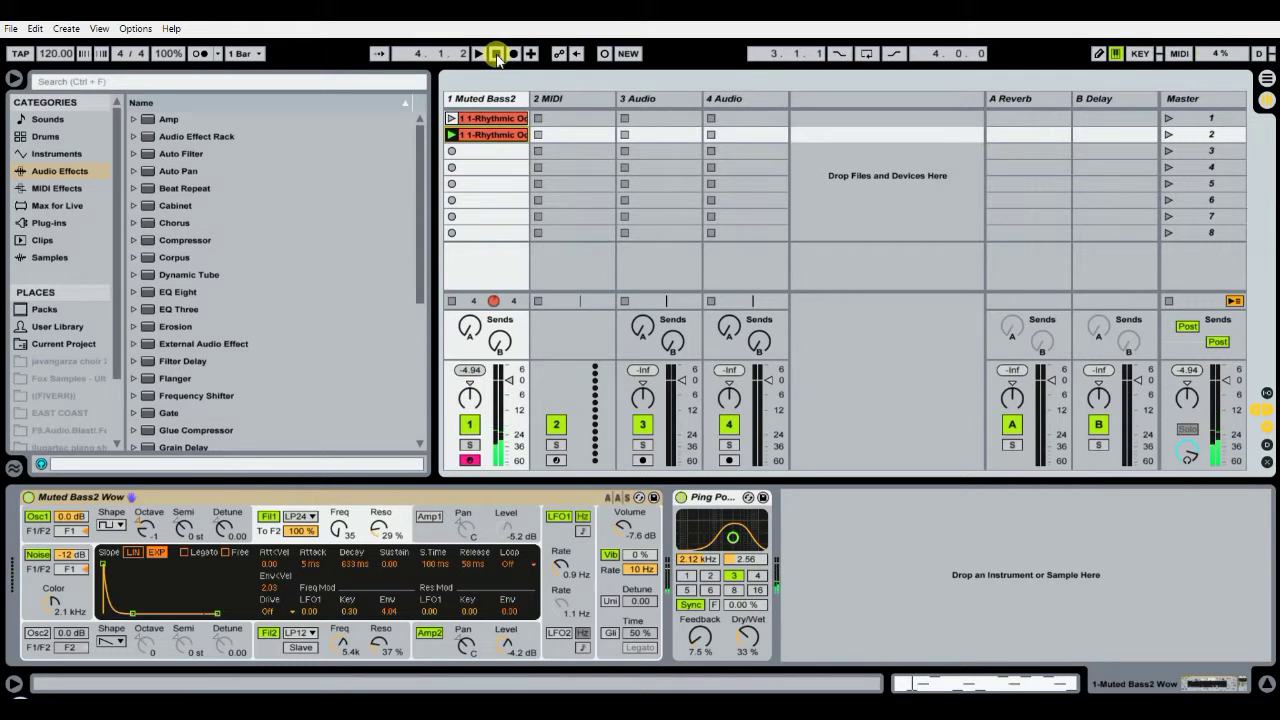
- Duplicate the second clip into the third slot and select scene 3
right_click(493, 139)
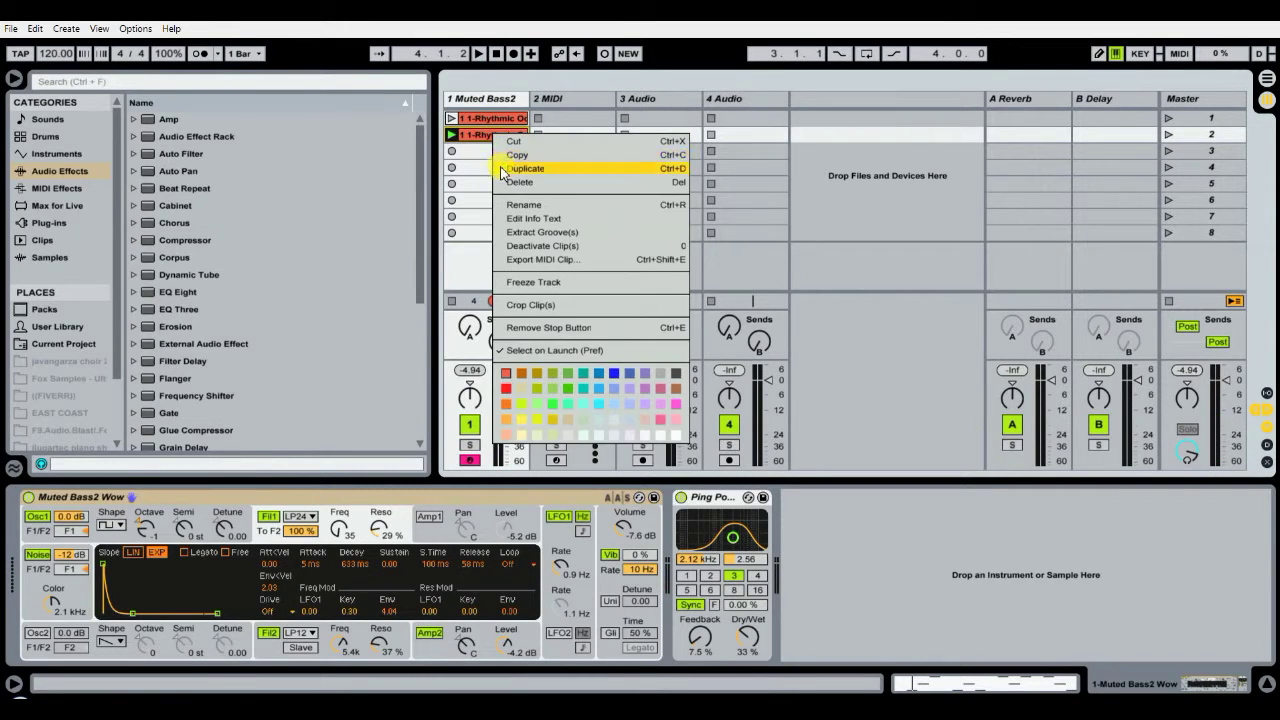
left_click(525, 168)
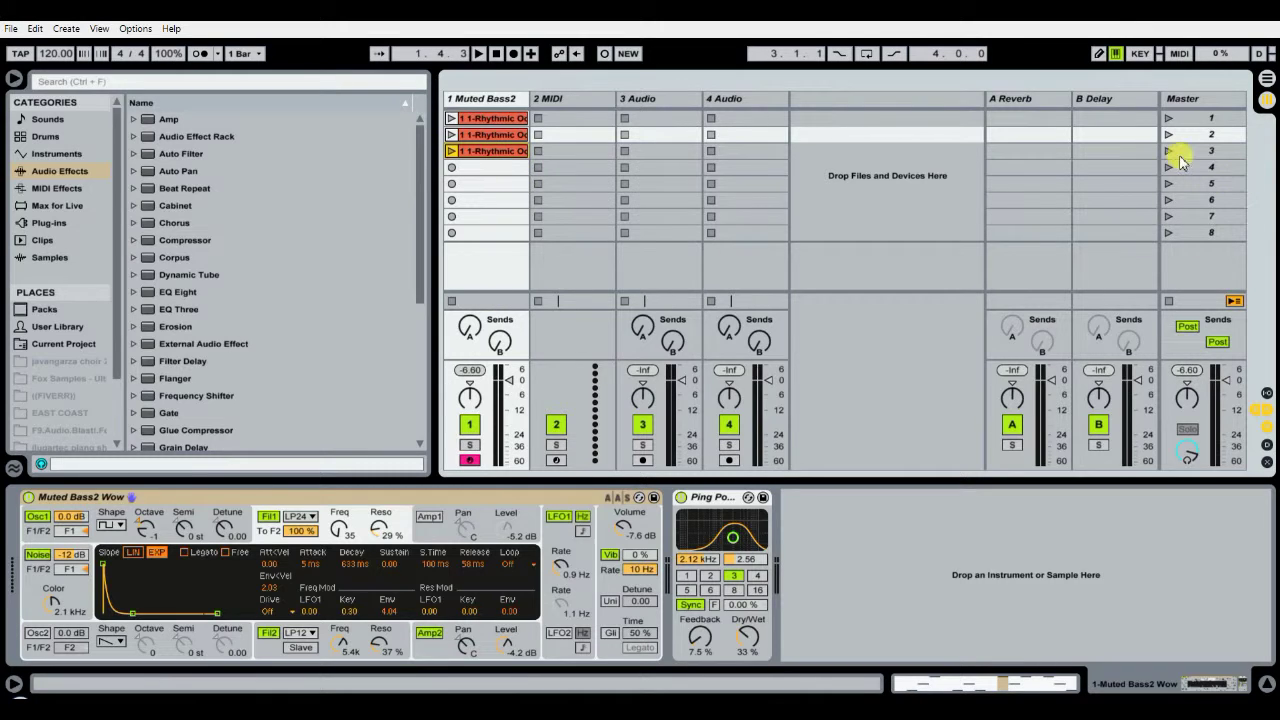
left_click(1201, 152)
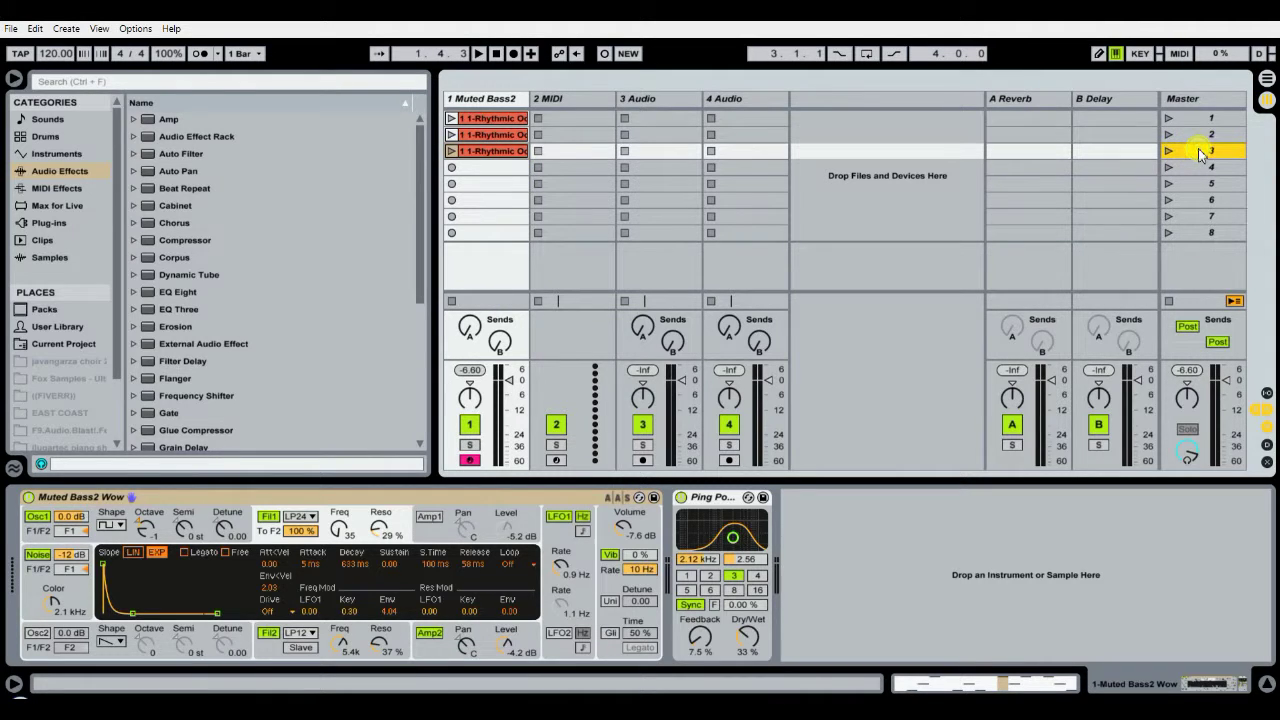
- In the third clip, move the note at 1.3.2 to C#1 and the note at 1.4.4 to C#3, and audition scene 3
double_click(510, 151)
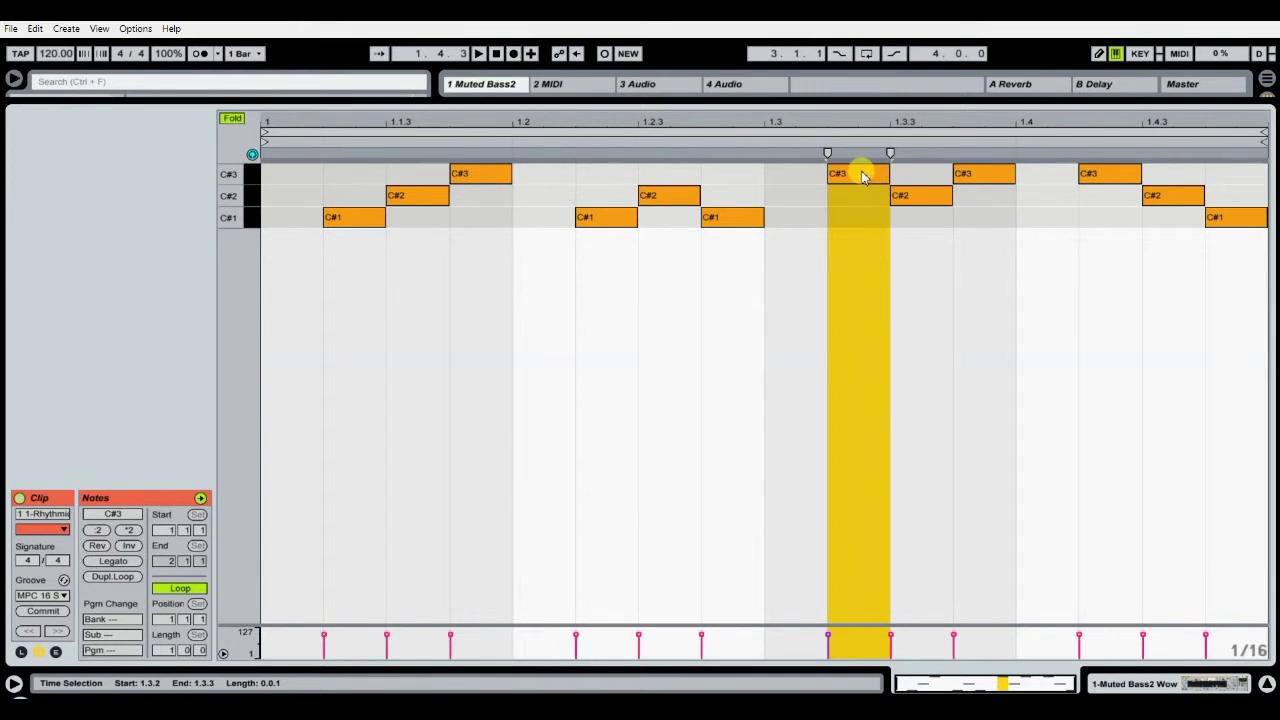
left_click_drag(857, 172, 857, 215)
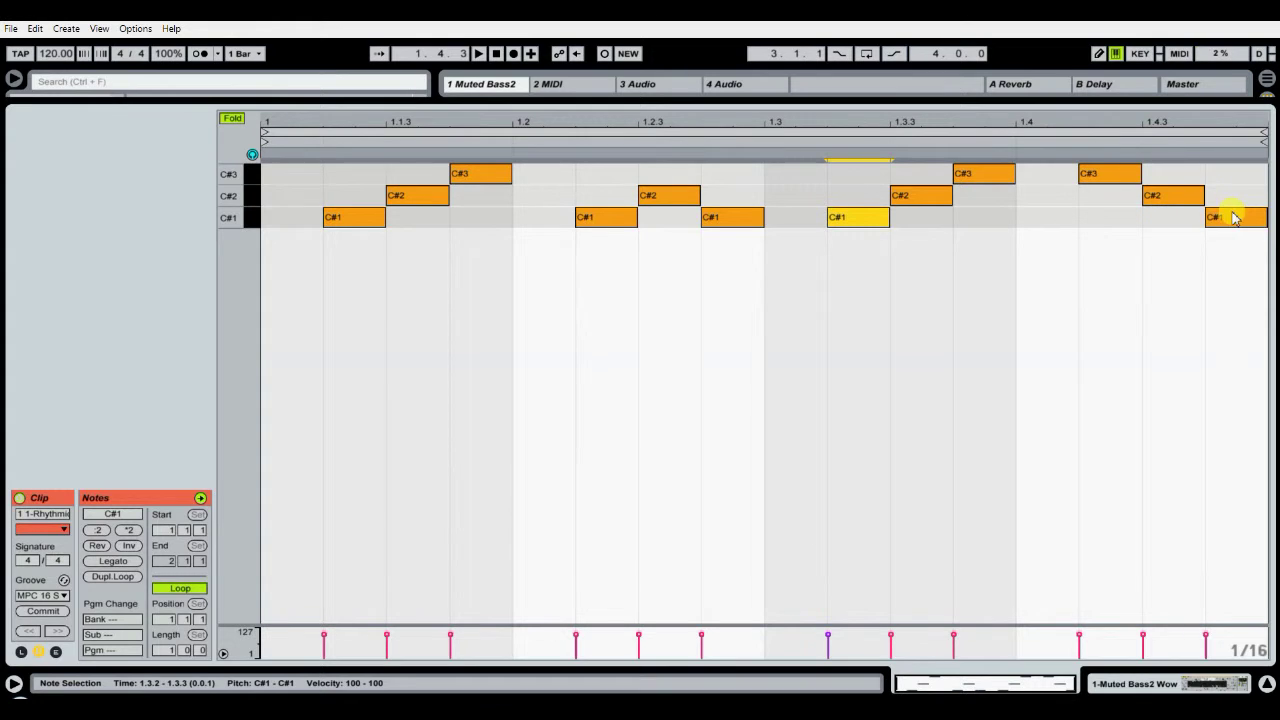
left_click_drag(1237, 217, 1236, 178)
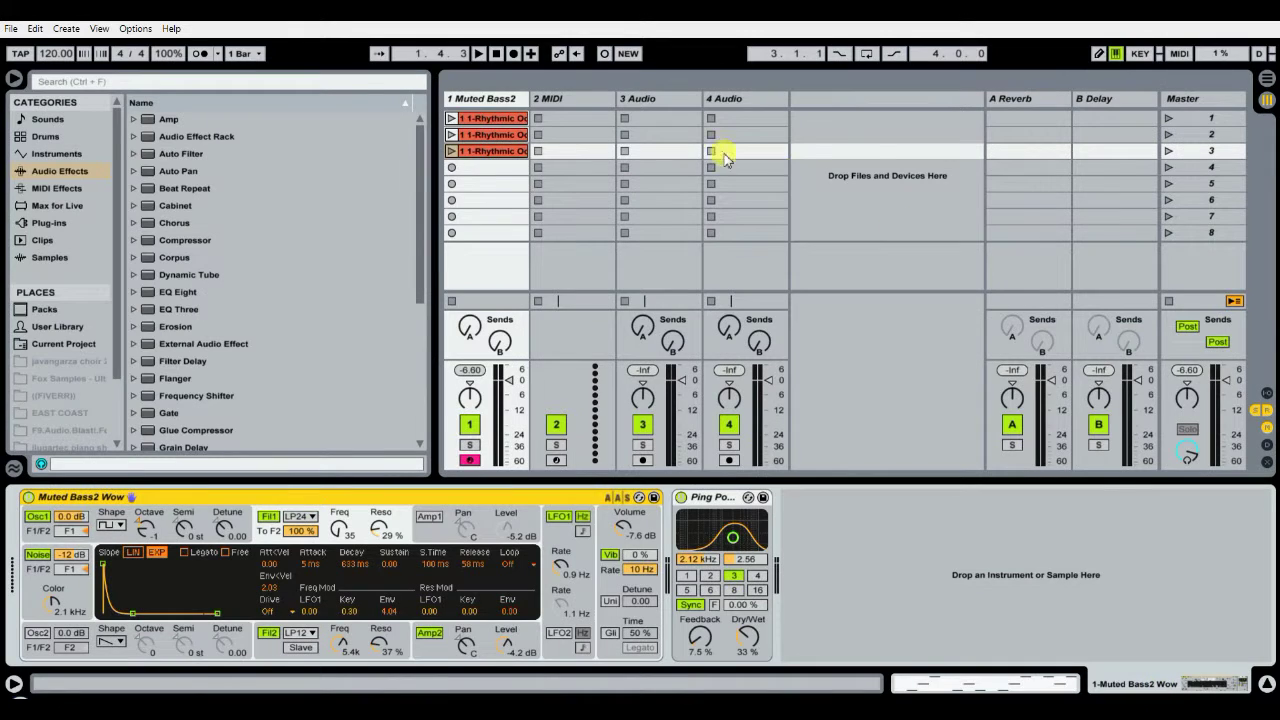
left_click(1168, 151)
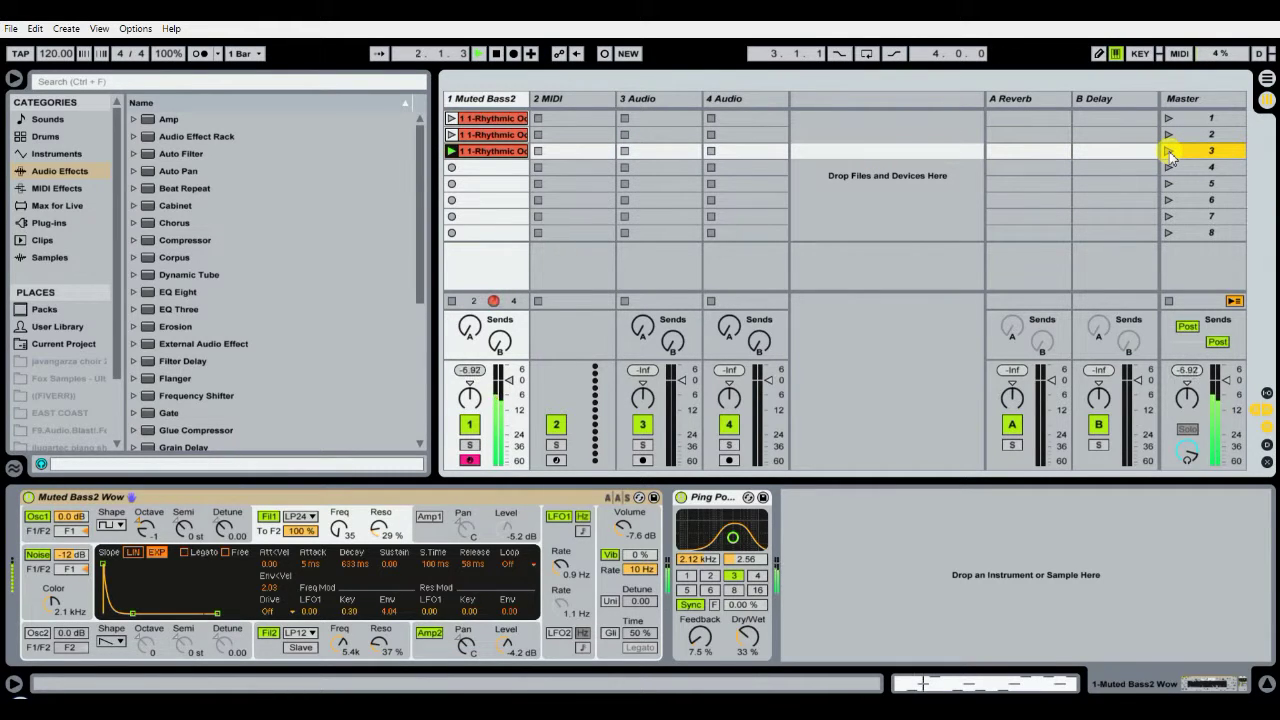
left_click(497, 55)
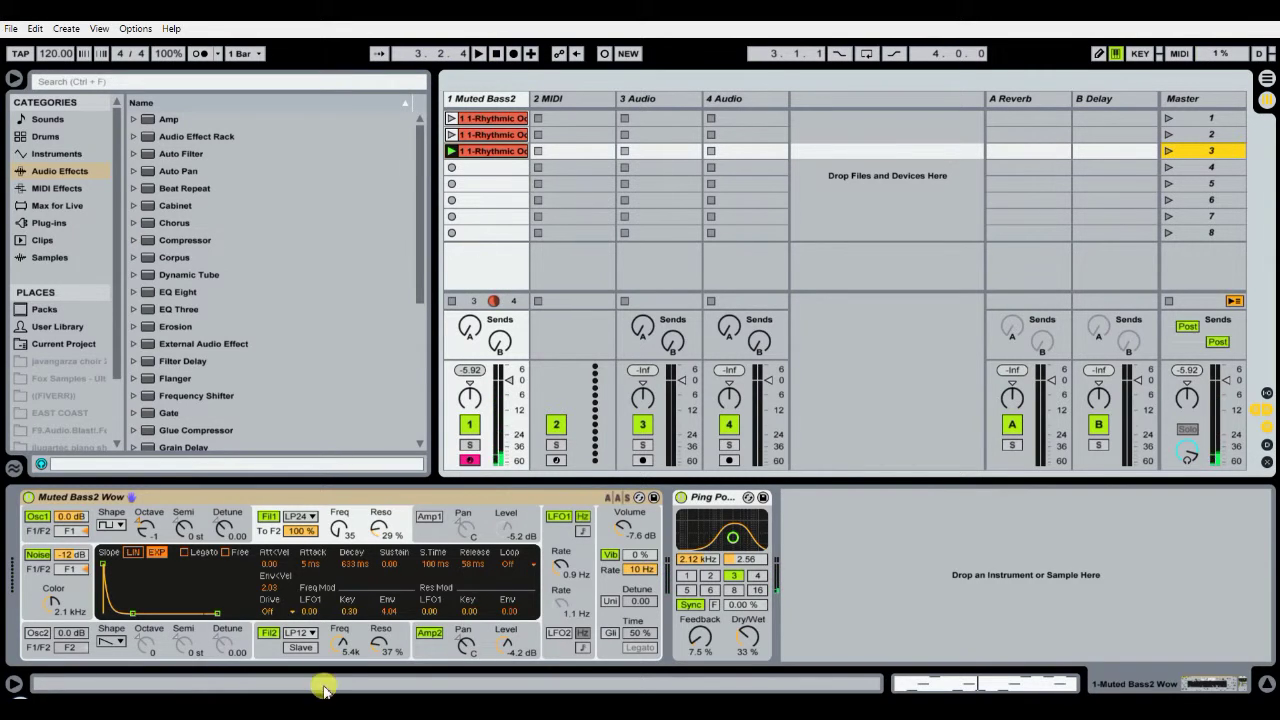
- Duplicate the third clip into the fourth slot and select the copy
right_click(487, 156)
left_click(517, 185)
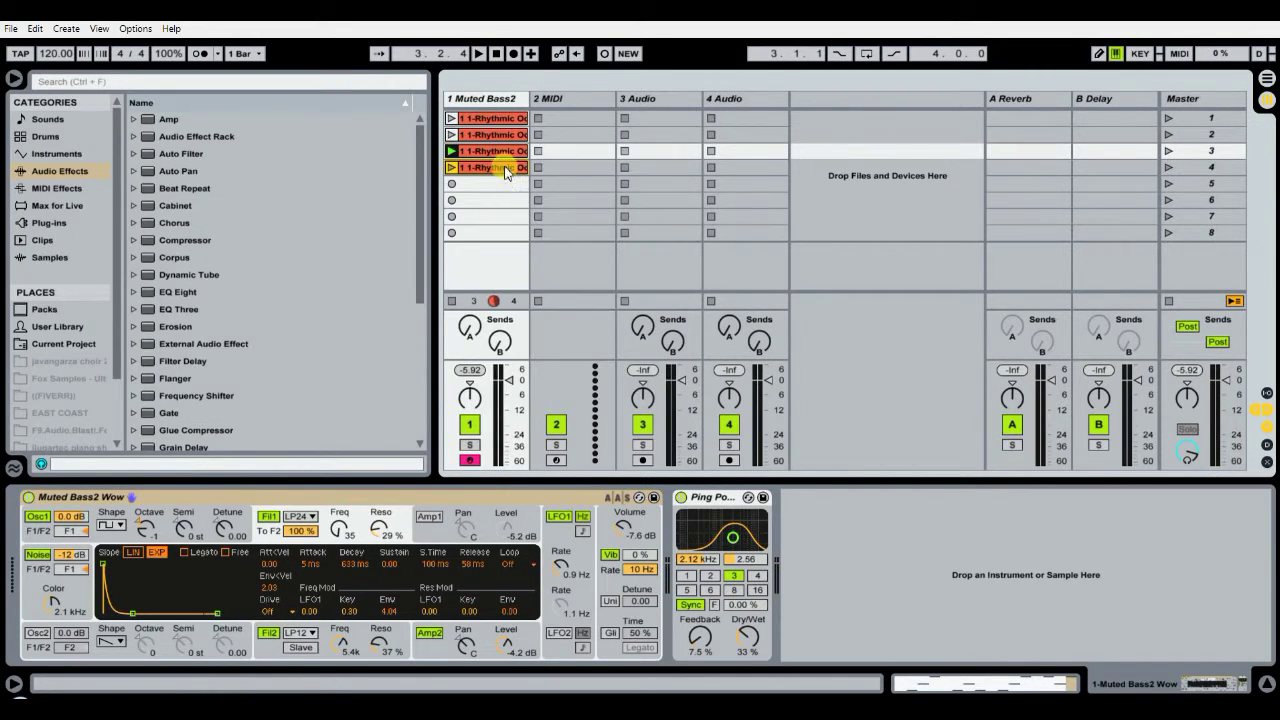
left_click(494, 167)
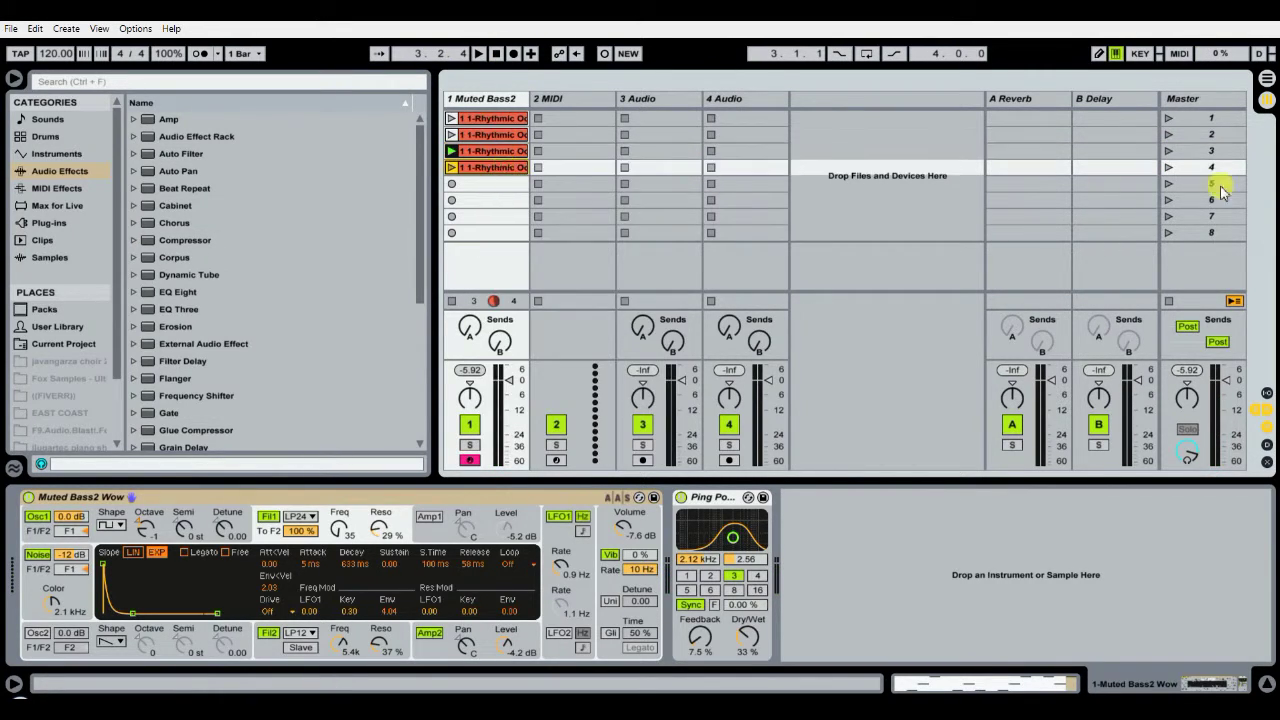
- In the fourth clip, move the note at 1.3.2 to C#3 and the note at 1.4.4 to C#1
left_click(495, 170)
double_click(495, 170)
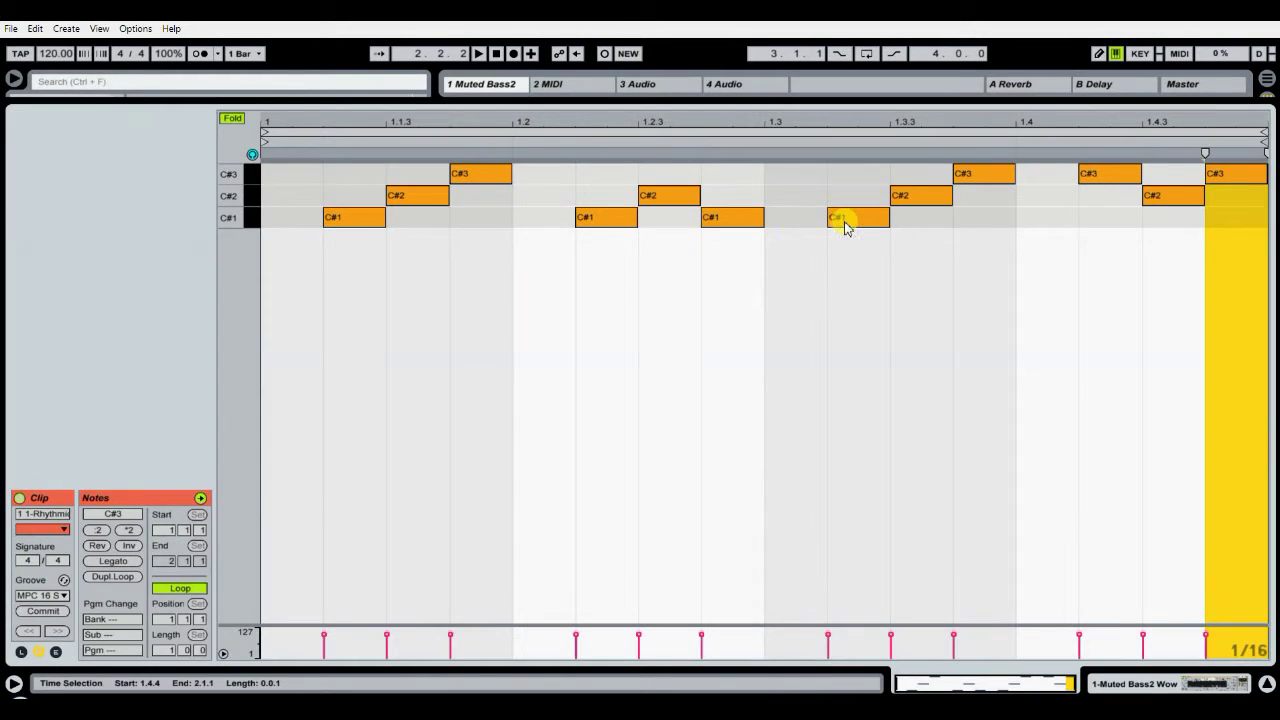
left_click_drag(845, 222, 850, 176)
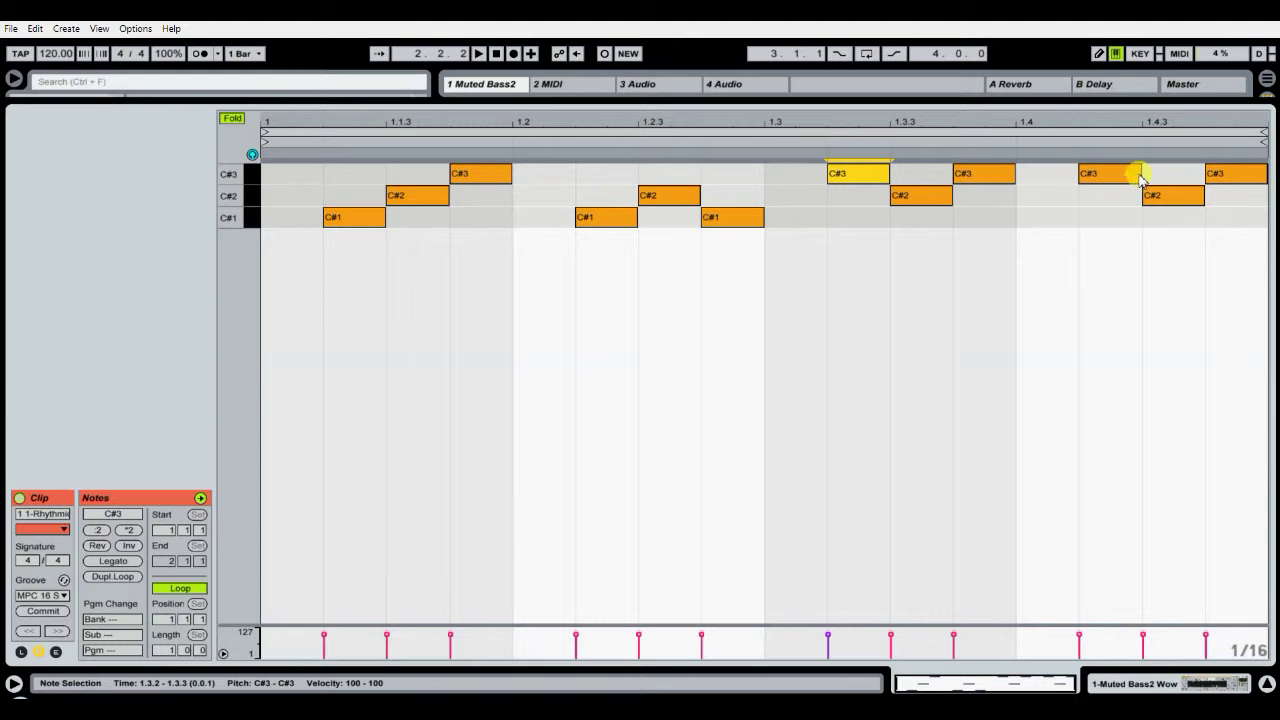
left_click_drag(1233, 178, 1238, 219)
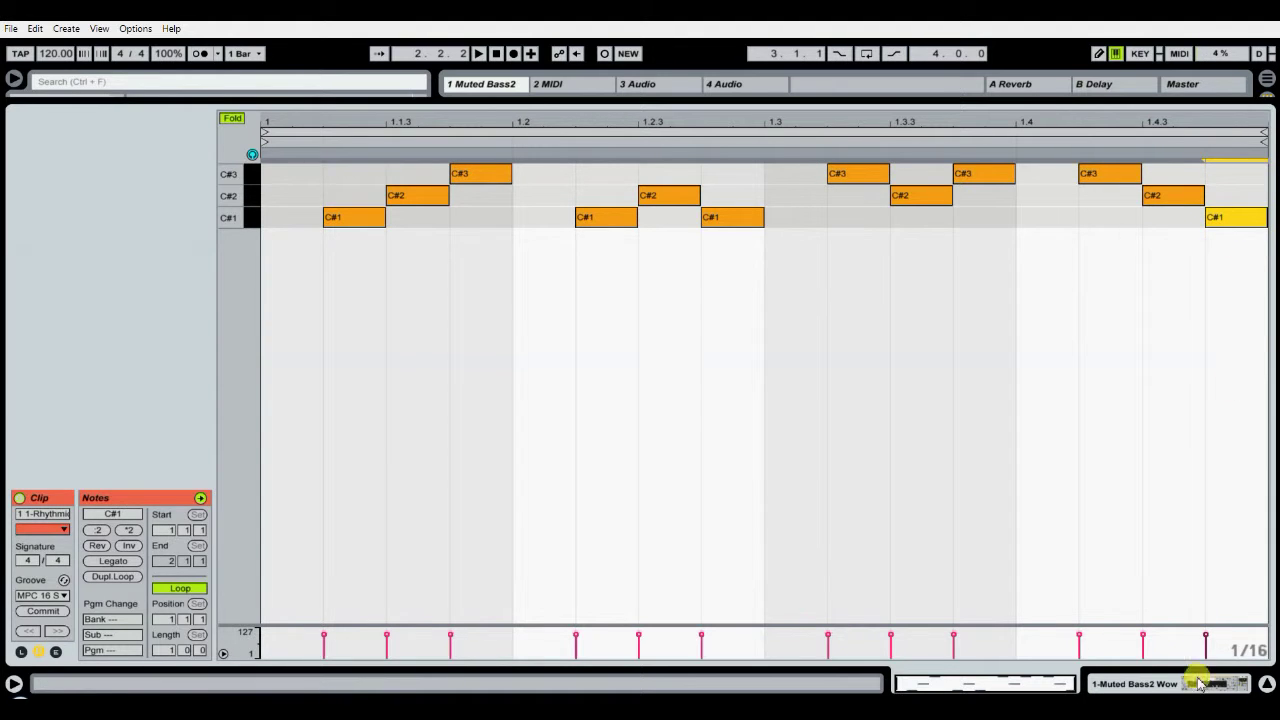
- Return to the Session View, play scene 4 to hear the new variation and stop playback
left_click(1156, 688)
left_click(1168, 167)
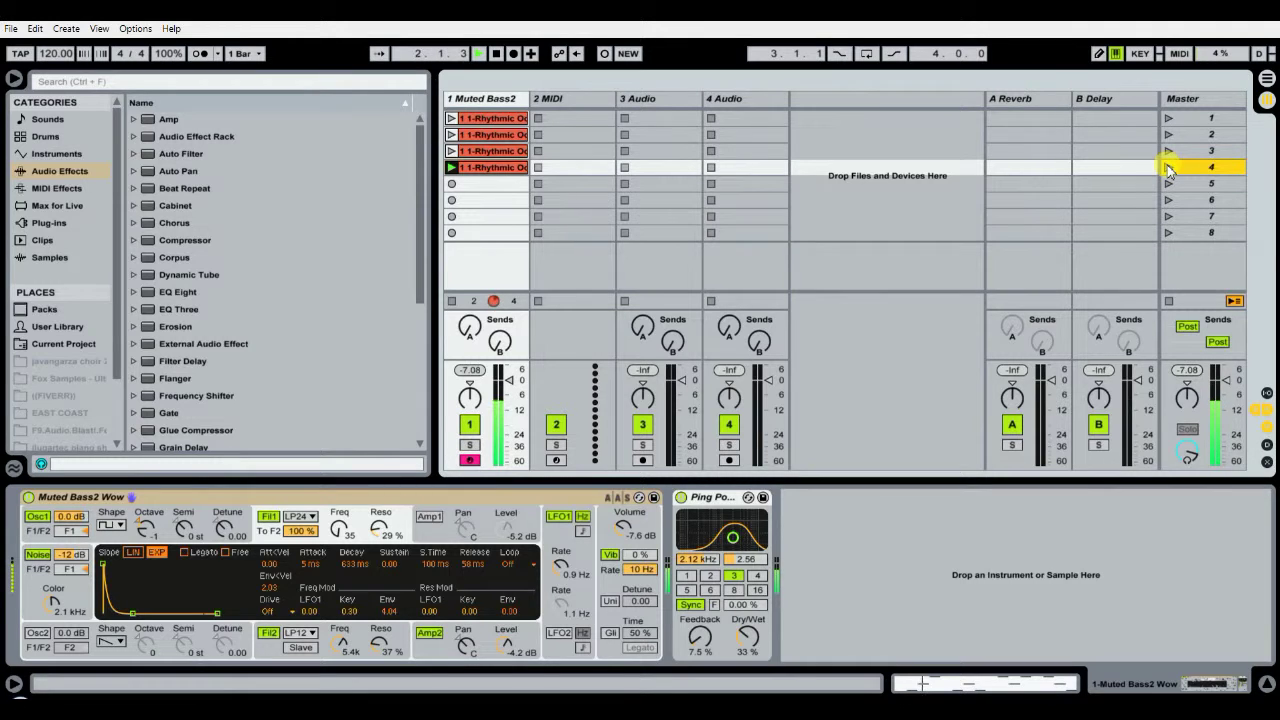
left_click(496, 55)
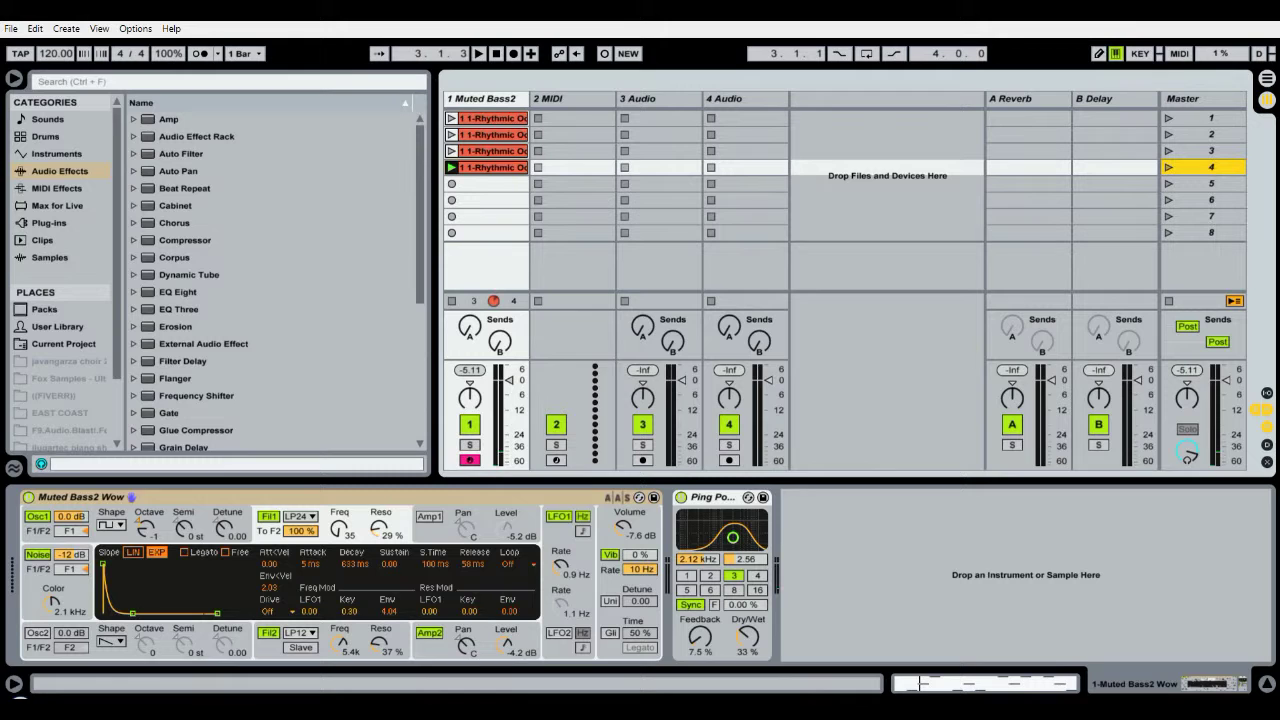
- Duplicate the fourth clip into the fifth slot and open the copy for note editing
right_click(501, 167)
left_click(524, 202)
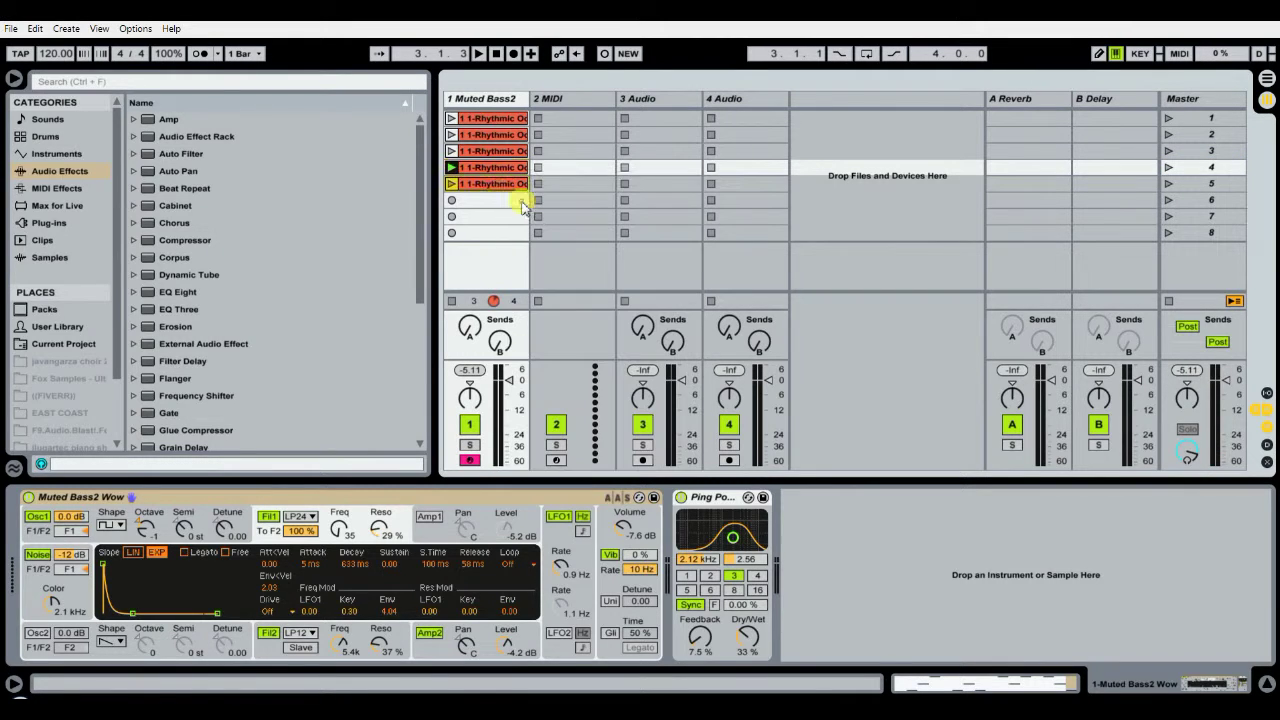
double_click(490, 186)
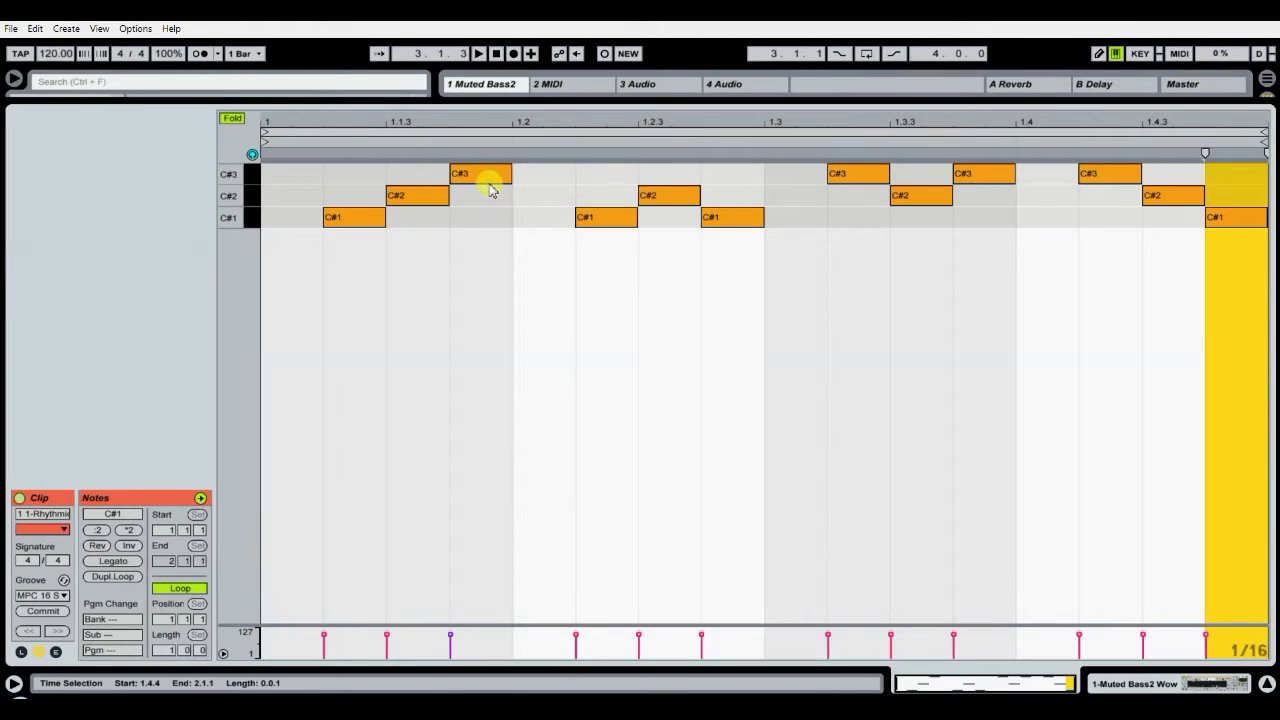
- In the fifth clip, move the notes at 1.1.2, 1.2.2 and 1.2.4 to C#3 and the note at 1.1.4 to C#1
left_click(343, 214)
left_click_drag(351, 194, 400, 177)
left_click_drag(478, 175, 484, 217)
left_click_drag(614, 226, 614, 175)
left_click_drag(729, 214, 736, 181)
- Lower the third-beat notes at 1.3.2 and 1.3.4 to C#1
left_click_drag(850, 175, 852, 217)
left_click(985, 181)
left_click_drag(985, 209, 991, 223)
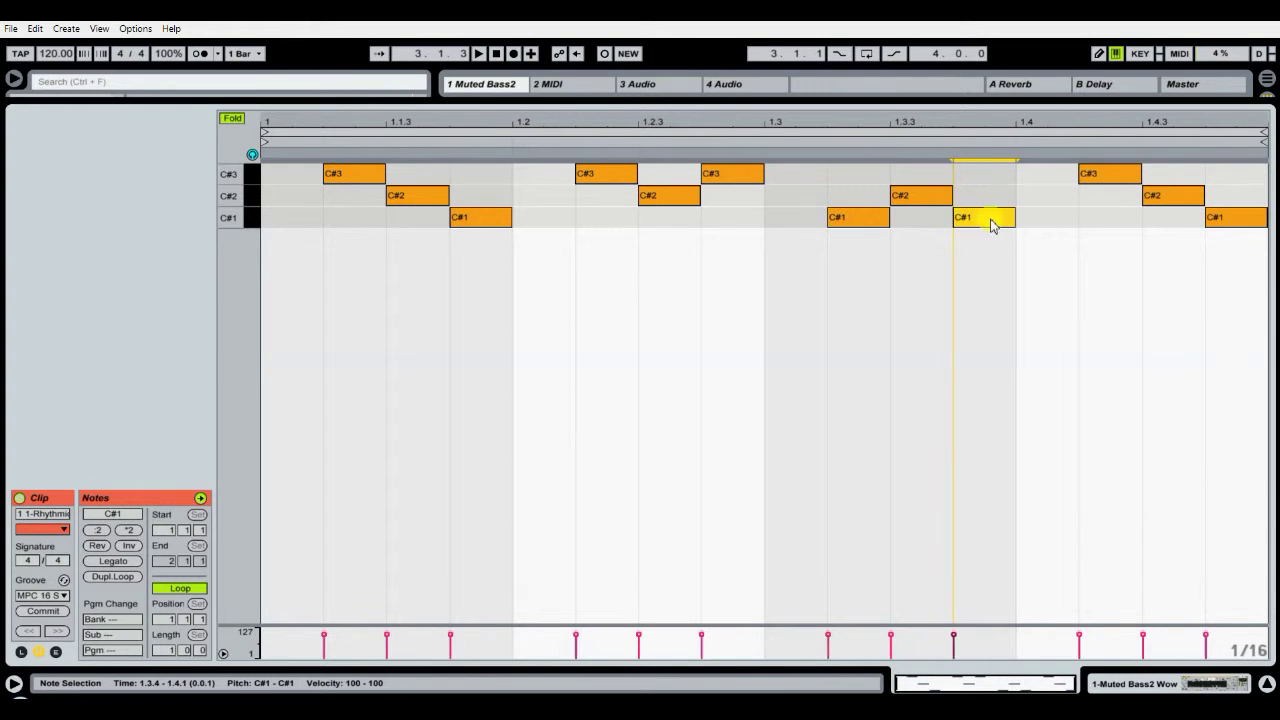
- In the fifth clip's fourth beat, lower the note at 1.4.2 to C#1 and raise the note at 1.4.4 to C#3
left_click_drag(1115, 181, 1117, 232)
left_click_drag(1248, 221, 1250, 178)
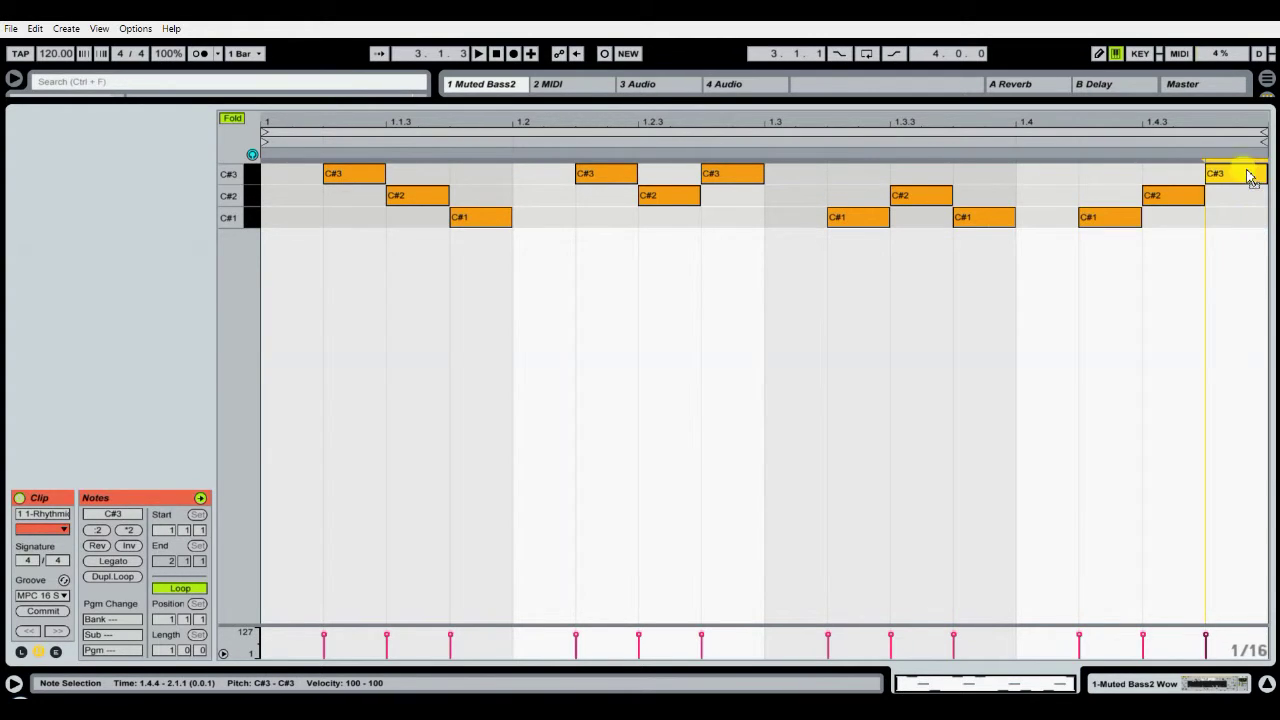
- Return to the Session View, play scene 5 to hear the edited variation and stop playback
left_click(1150, 683)
left_click(1169, 184)
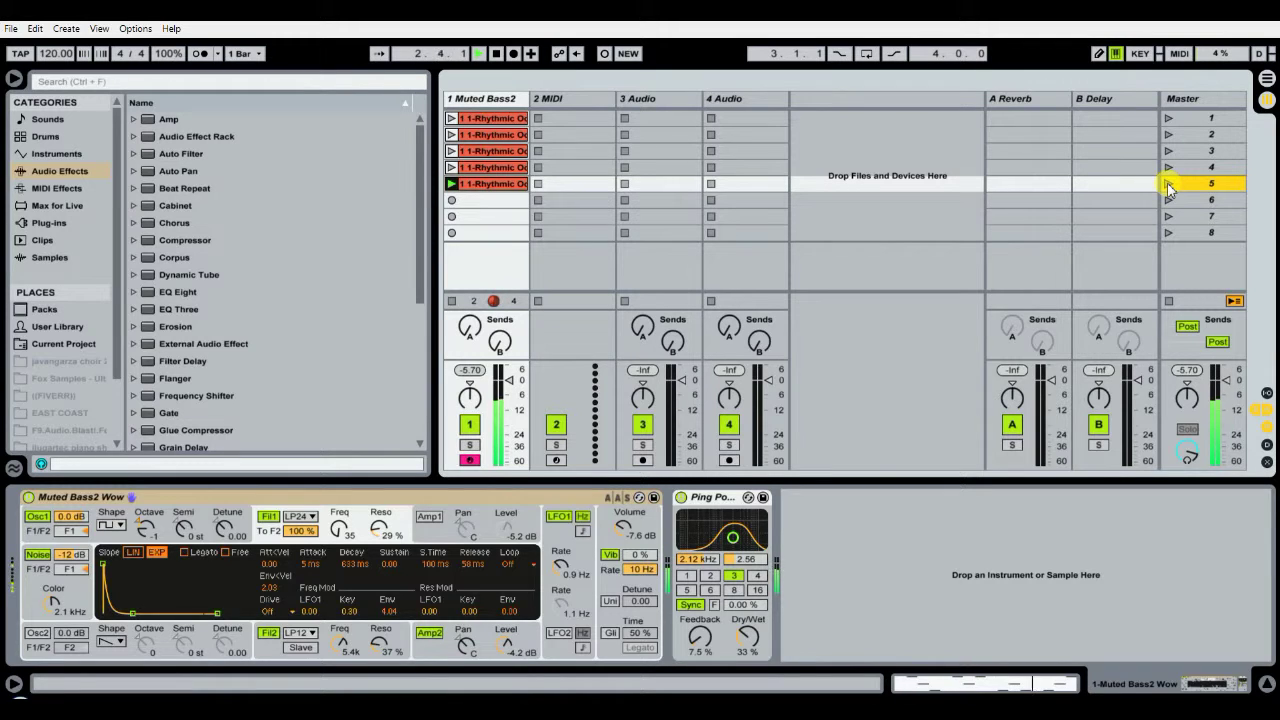
left_click(496, 55)
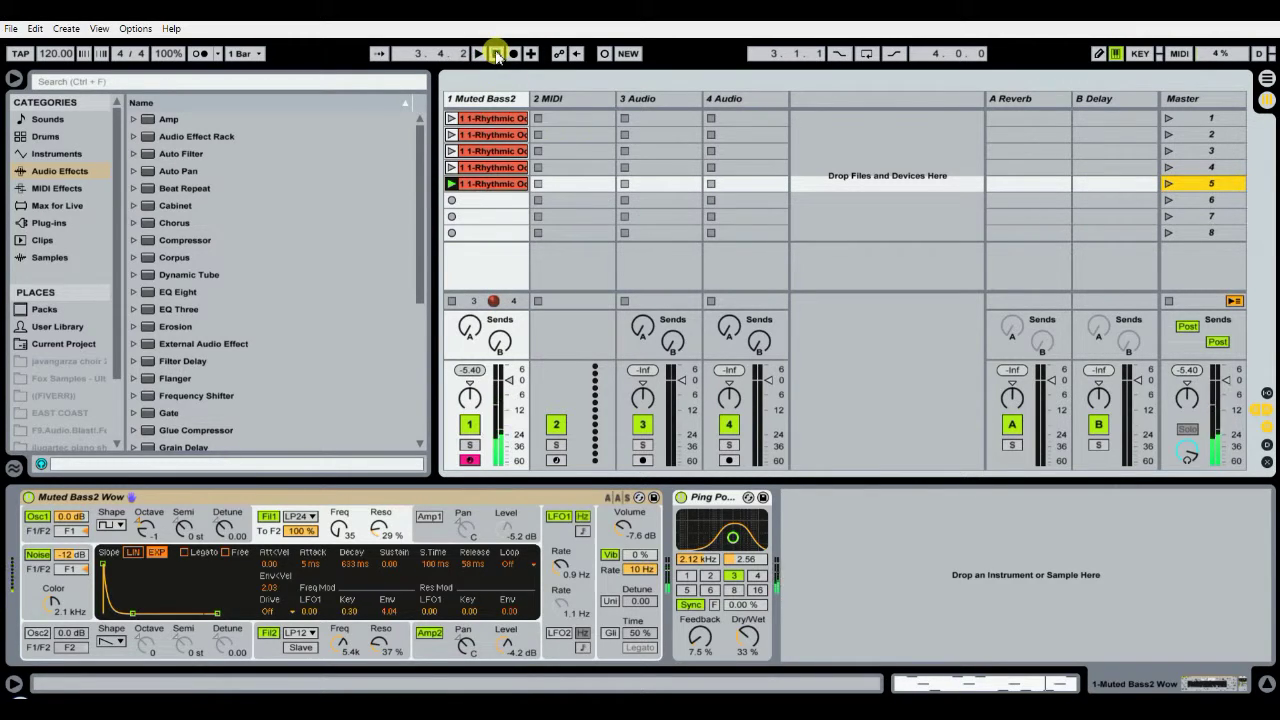
- Duplicate the fifth clip into the sixth slot and open the copy for note editing
right_click(494, 184)
left_click(510, 221)
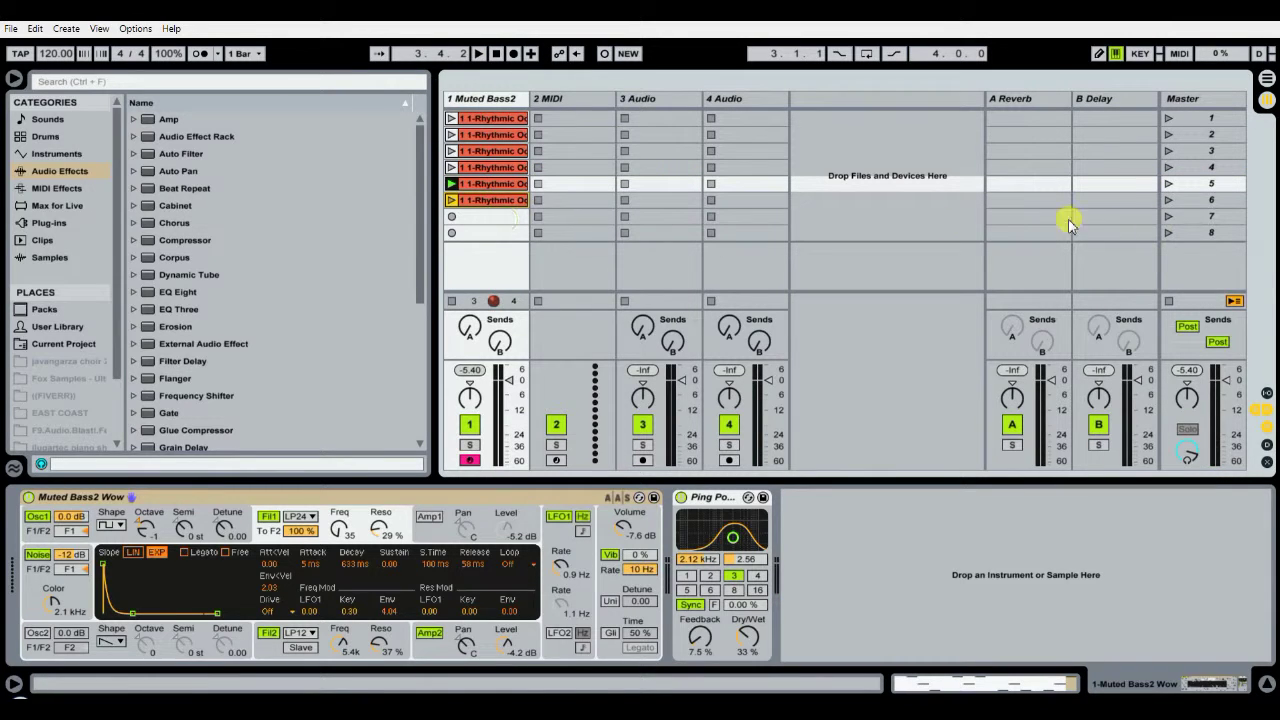
left_click(1192, 201)
left_click(513, 207)
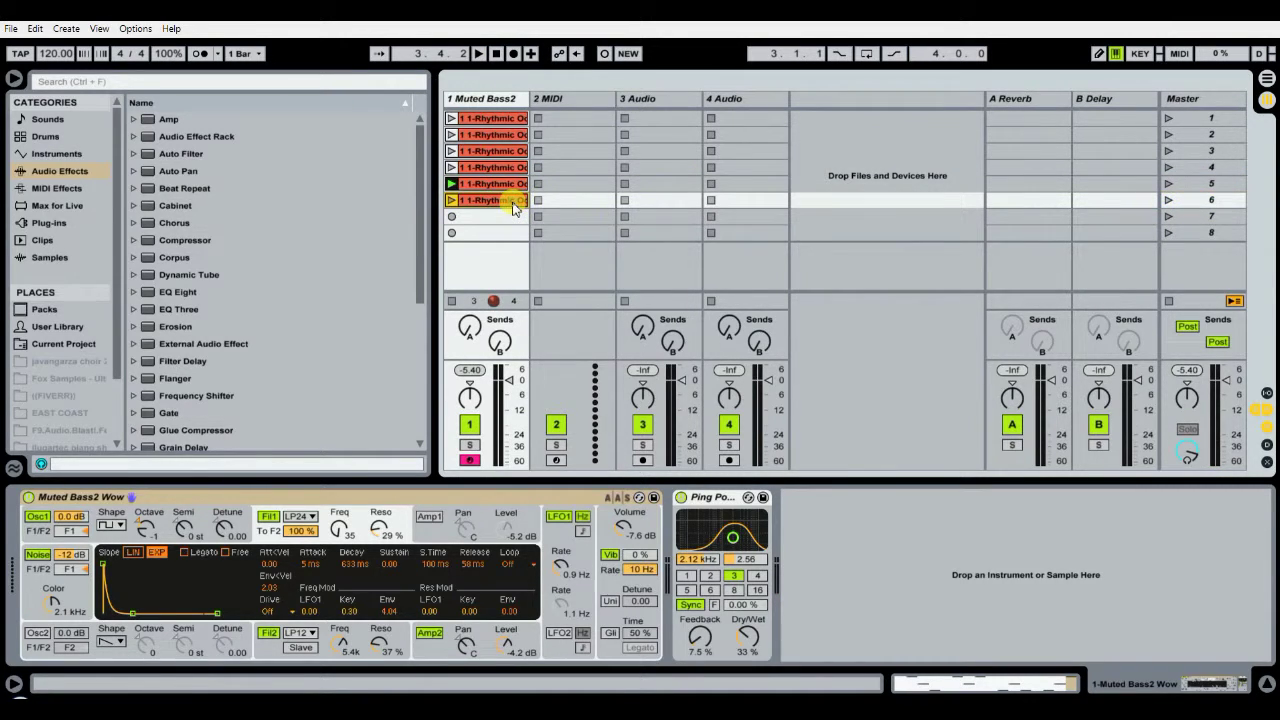
double_click(513, 207)
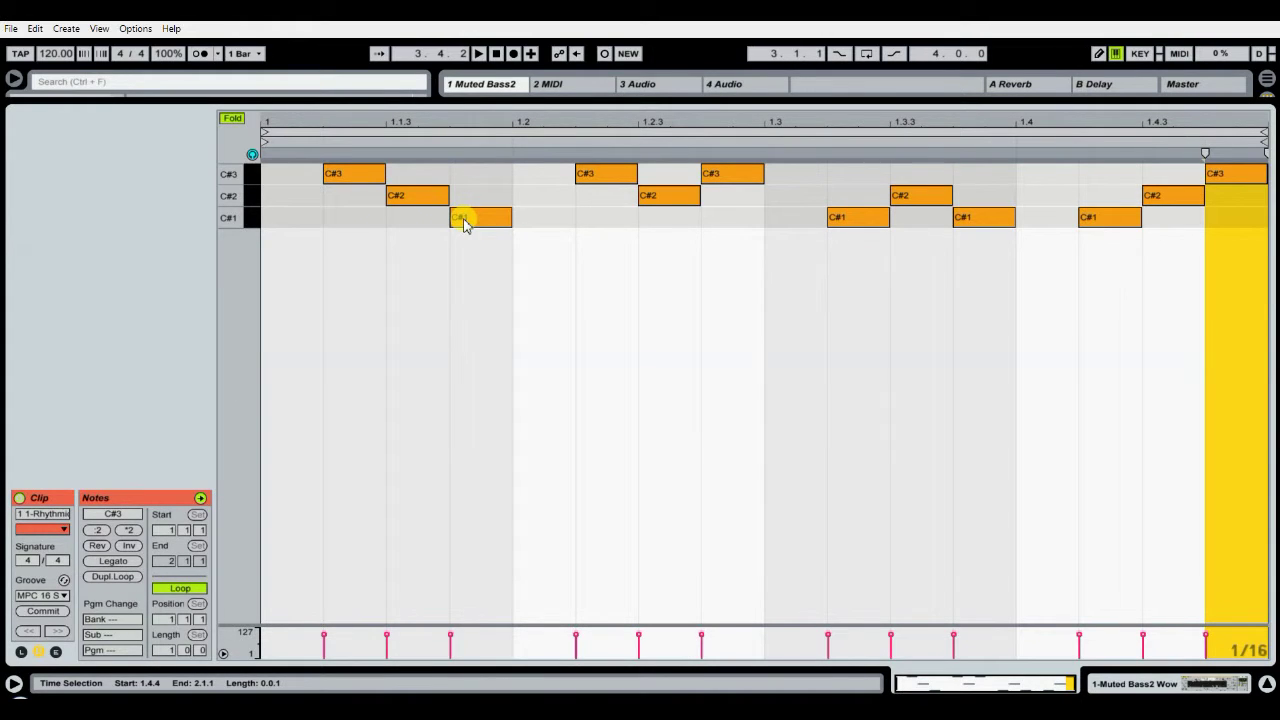
- In the sixth clip, move the notes at 1.1.3 and 1.2.2 to C#1, 1.1.4 and 1.2.3 to C#3, and 1.2.4 to C#2
left_click_drag(425, 196, 477, 180)
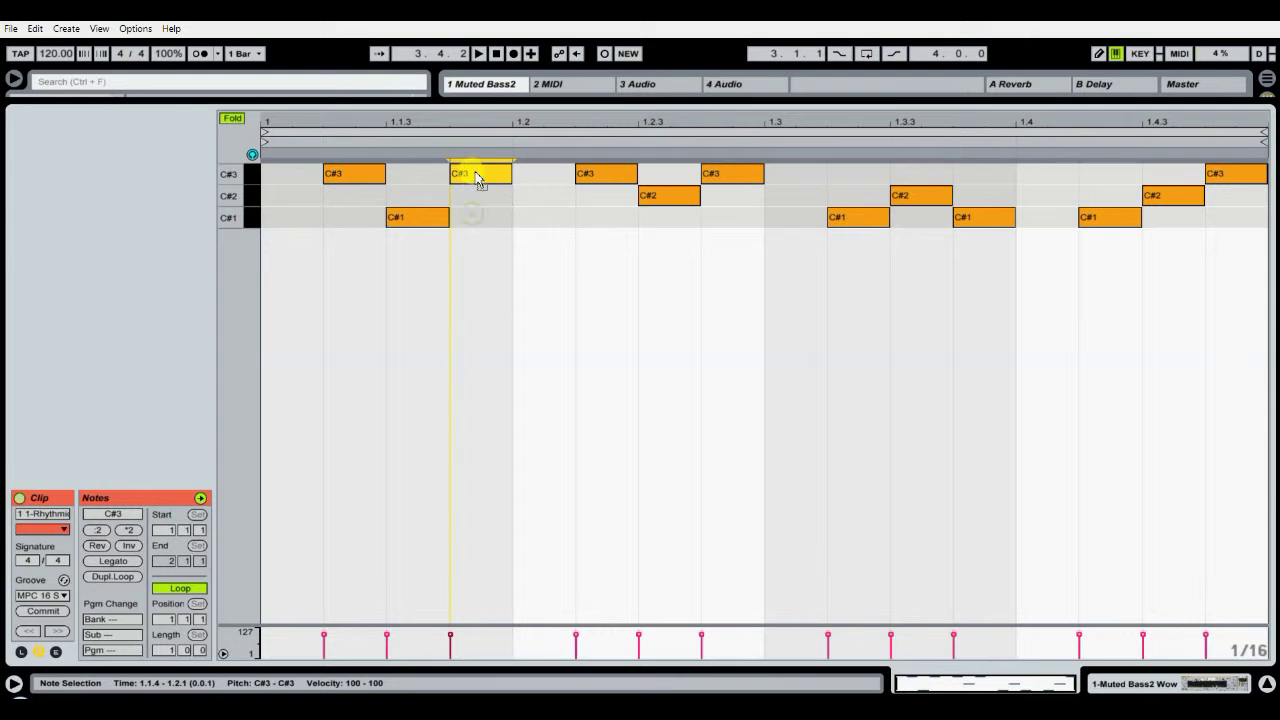
left_click_drag(603, 178, 733, 196)
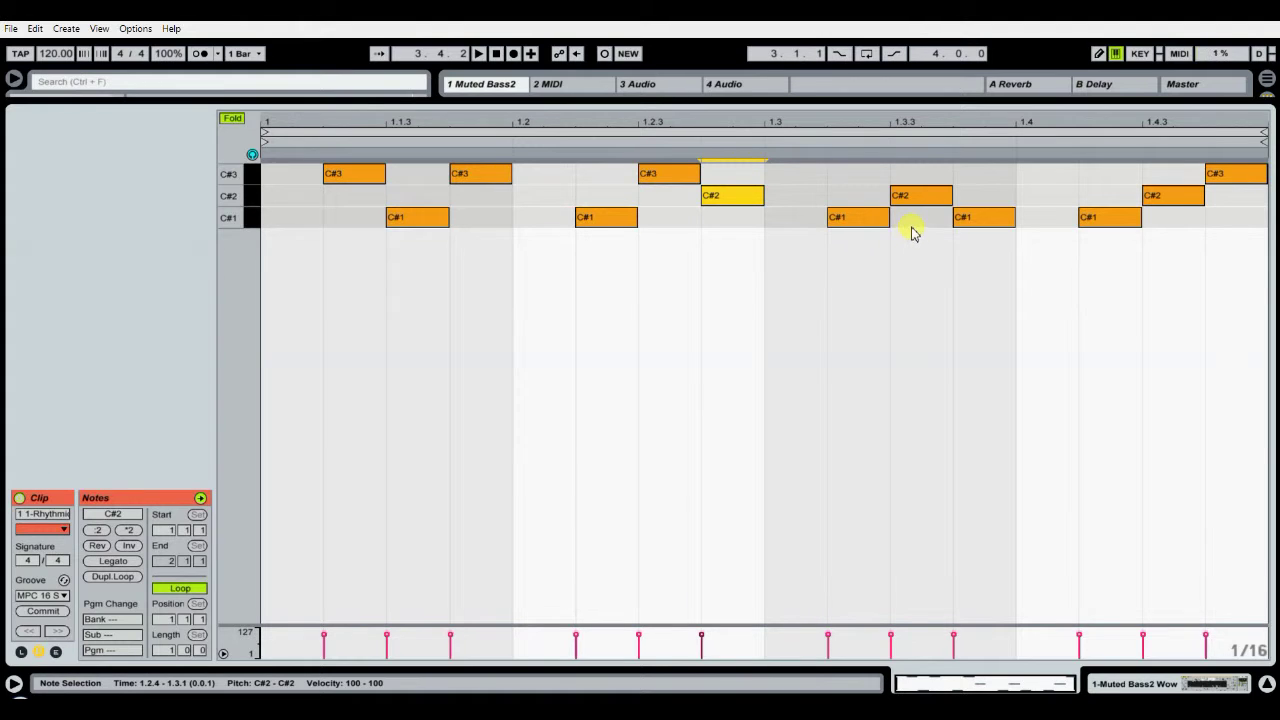
- Move the notes at 1.3.2, 1.3.4 and 1.4.2 to C#3, those at 1.3.3 and 1.4.3 to C#1, and 1.4.4 to C#2
left_click_drag(866, 222, 858, 177)
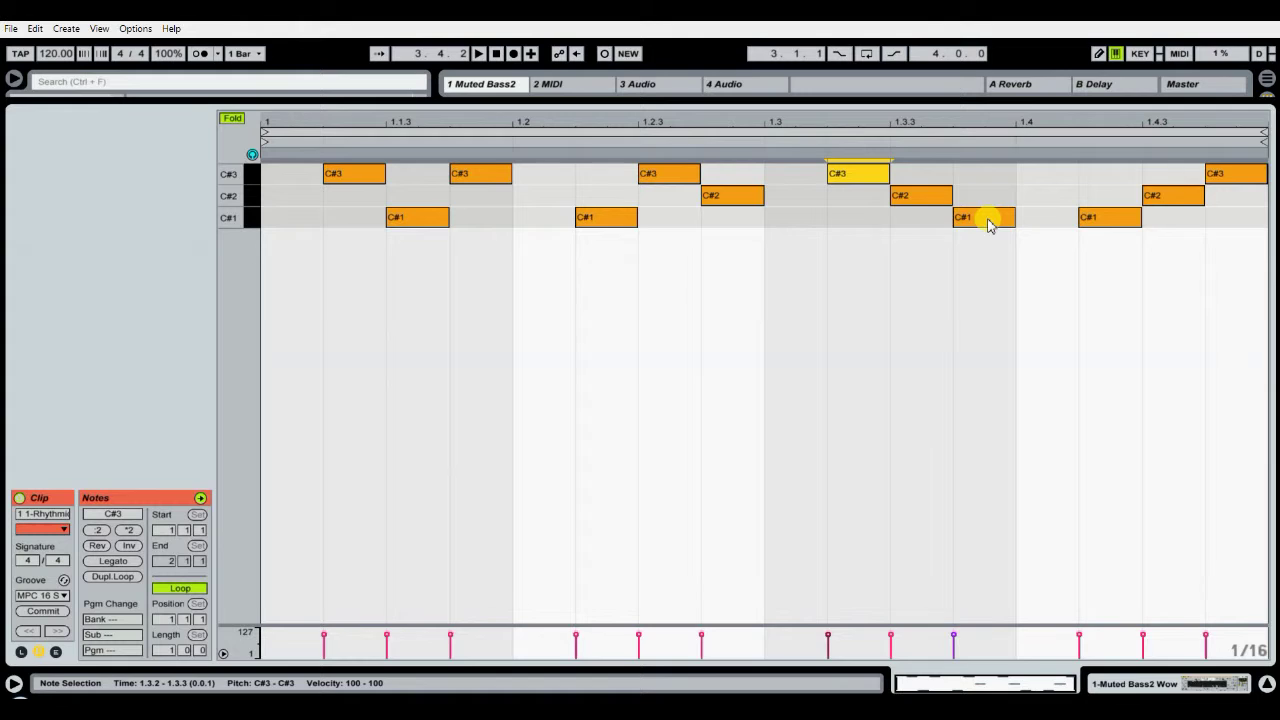
left_click(910, 192)
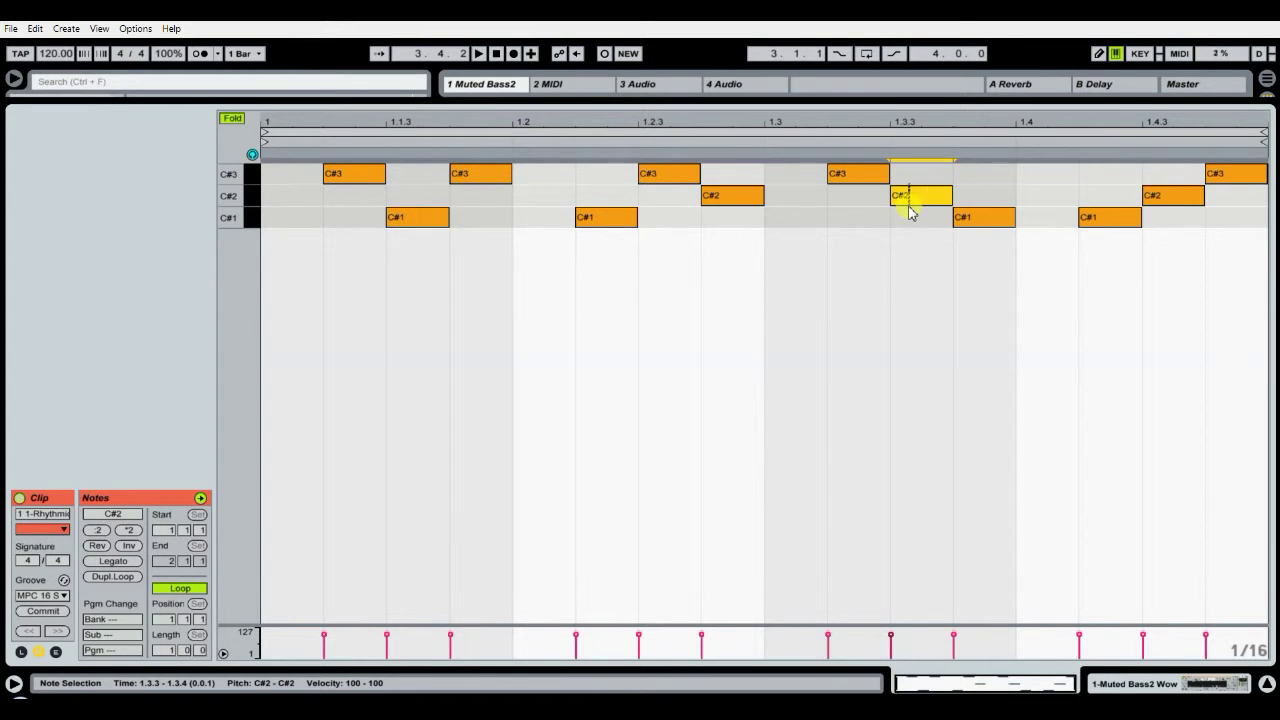
left_click_drag(916, 215, 980, 173)
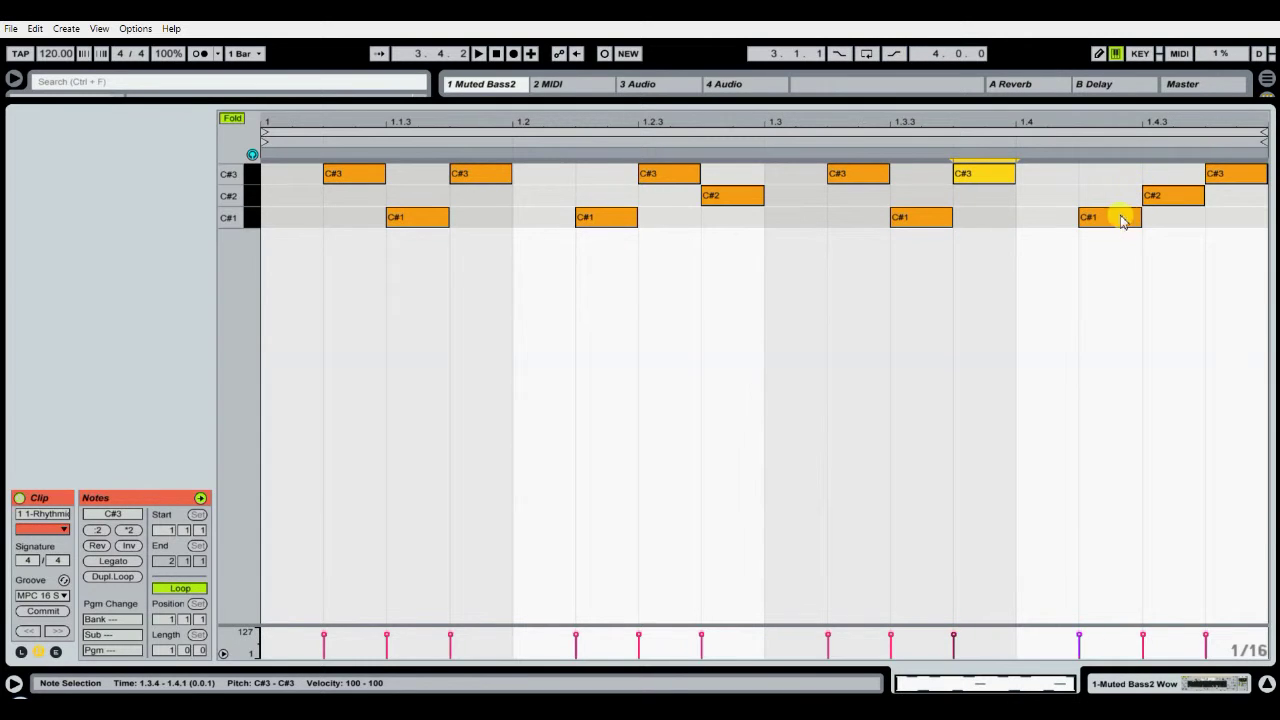
left_click_drag(1120, 214, 1120, 173)
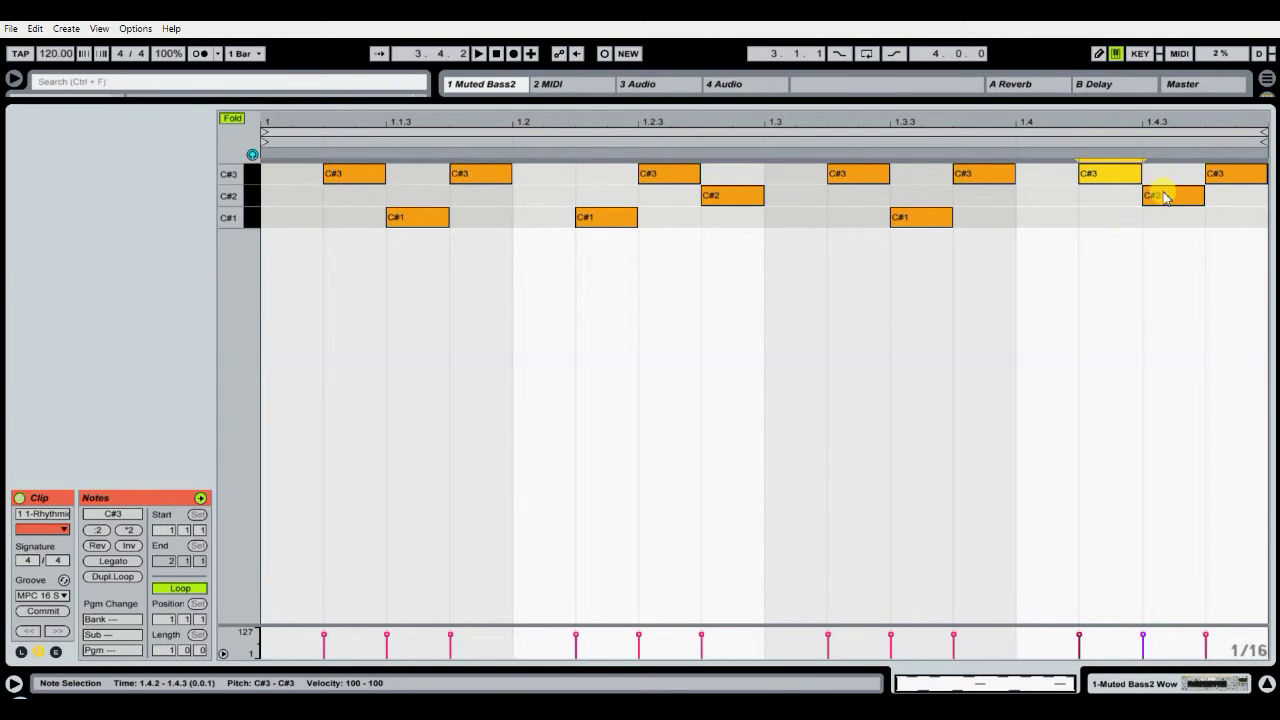
left_click_drag(1163, 197, 1160, 214)
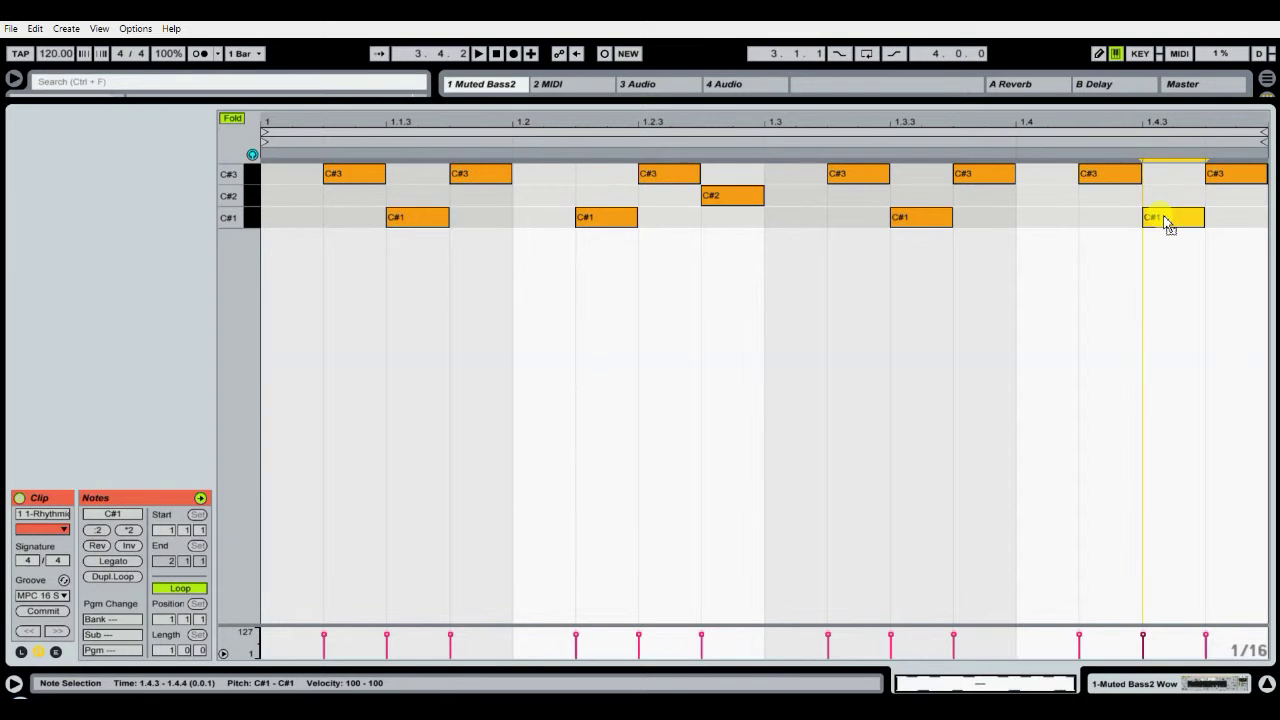
left_click_drag(1229, 173, 1235, 200)
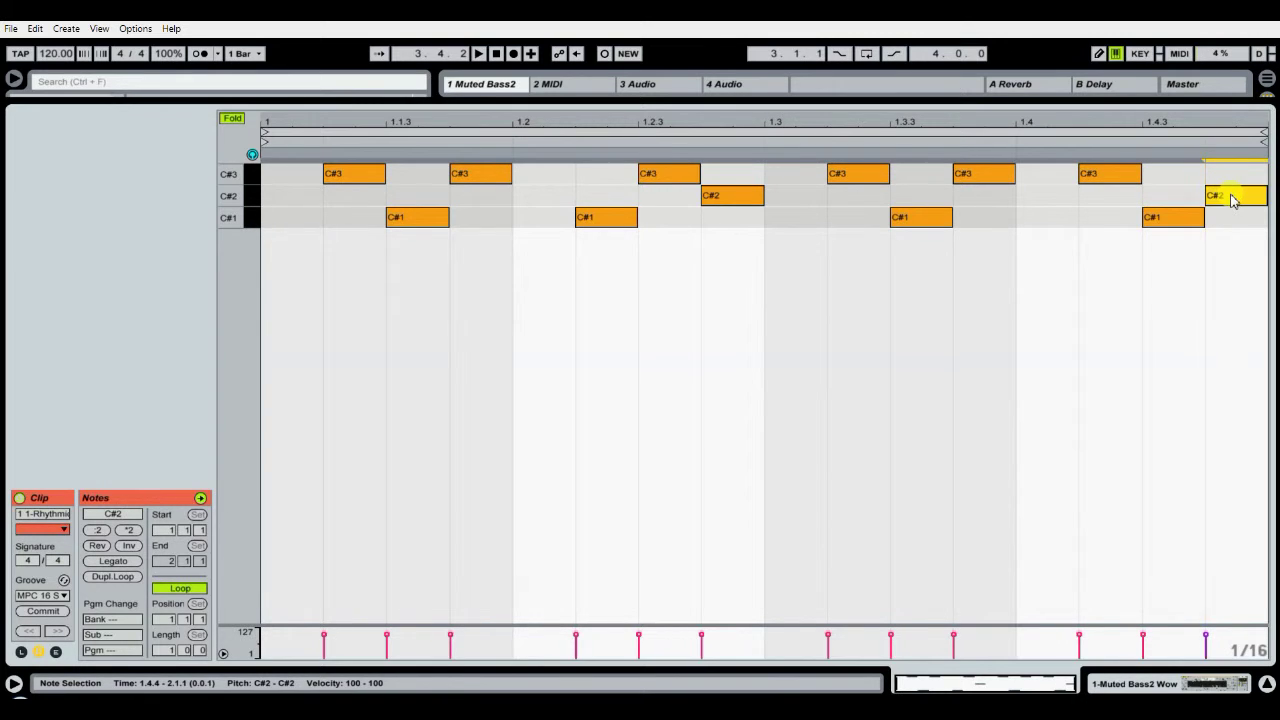
- Go back to the Session View, audition the sixth variation by playing scene 6 and stop playback
left_click(1133, 686)
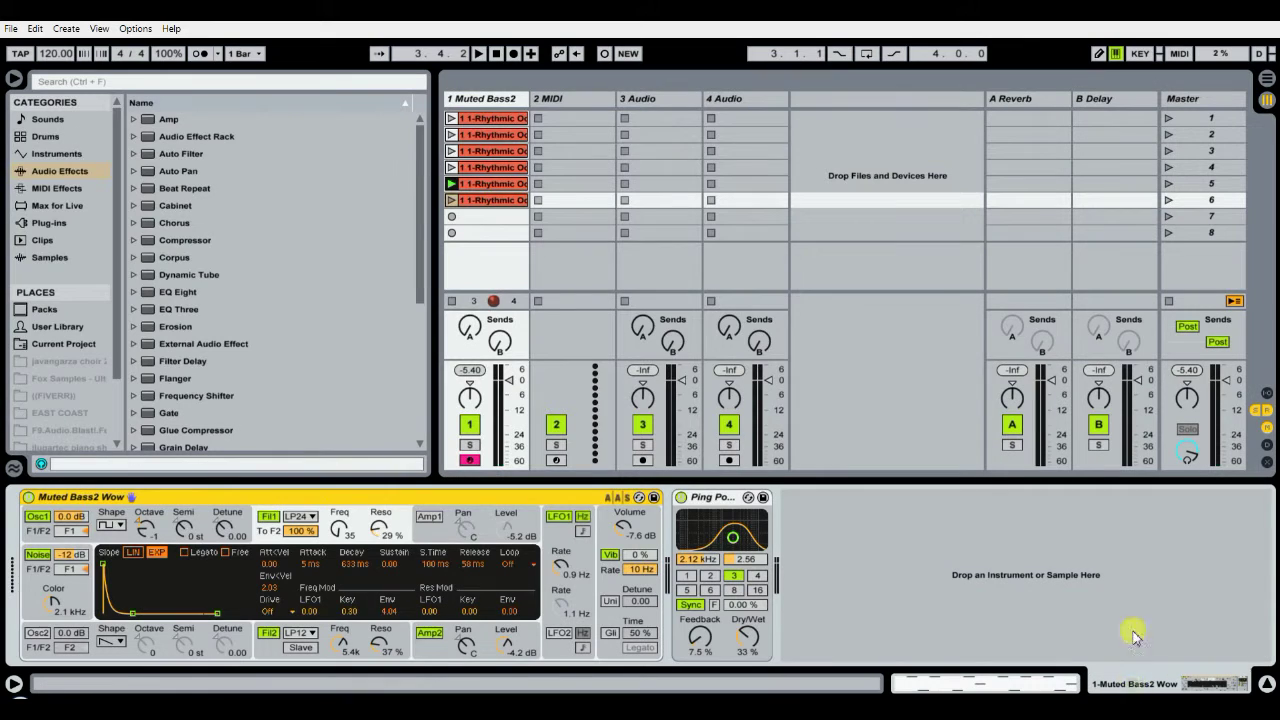
left_click(1169, 200)
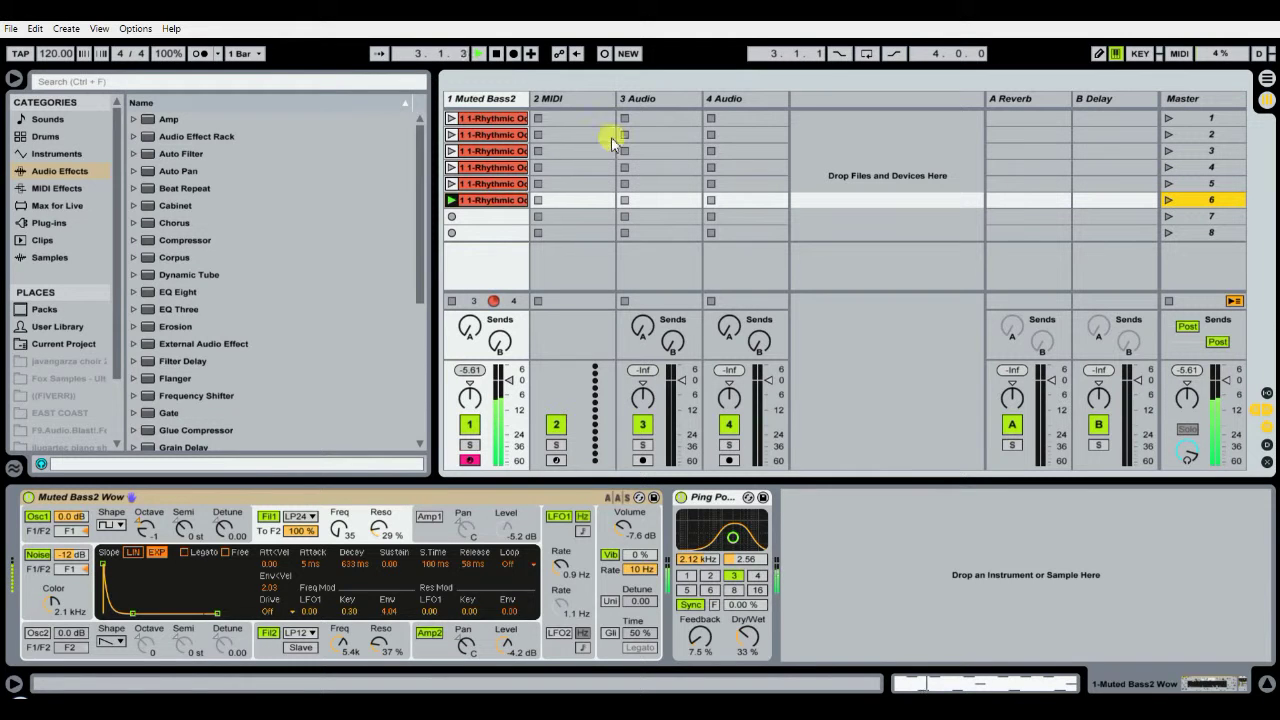
left_click(498, 54)
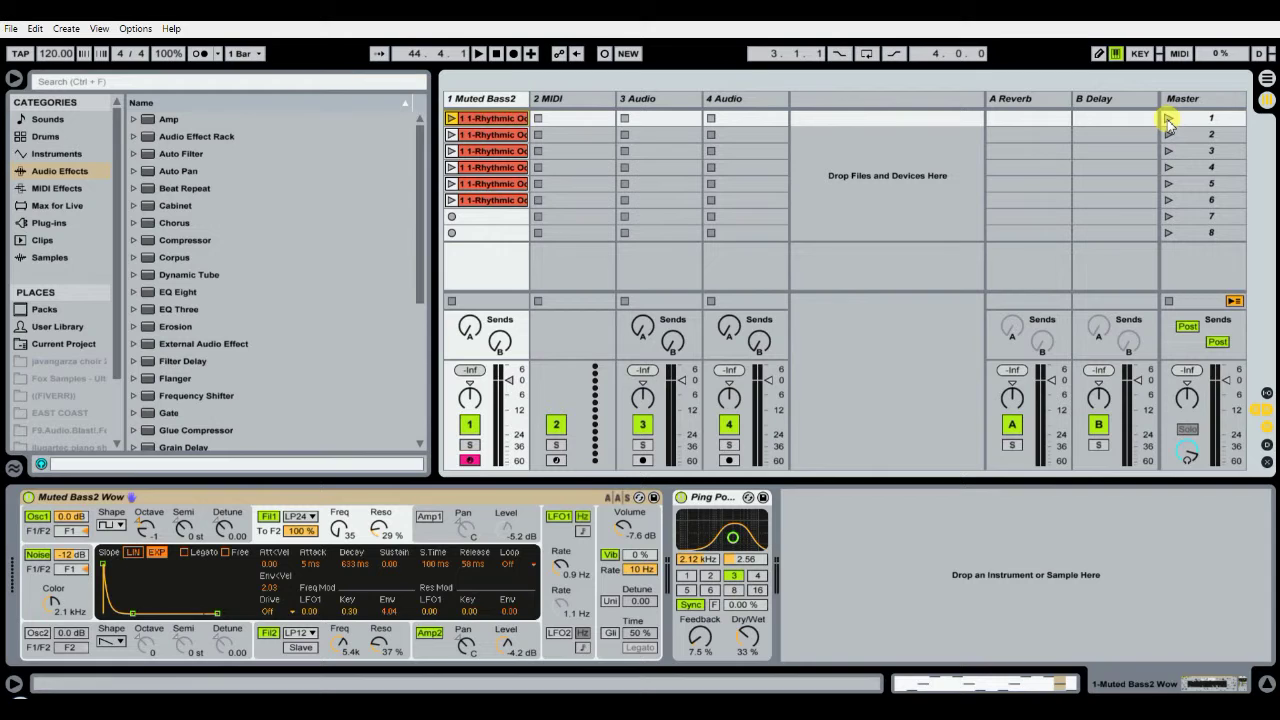
- Play scenes 1 through 6 one after another to compare all the octave variations
left_click(1168, 119)
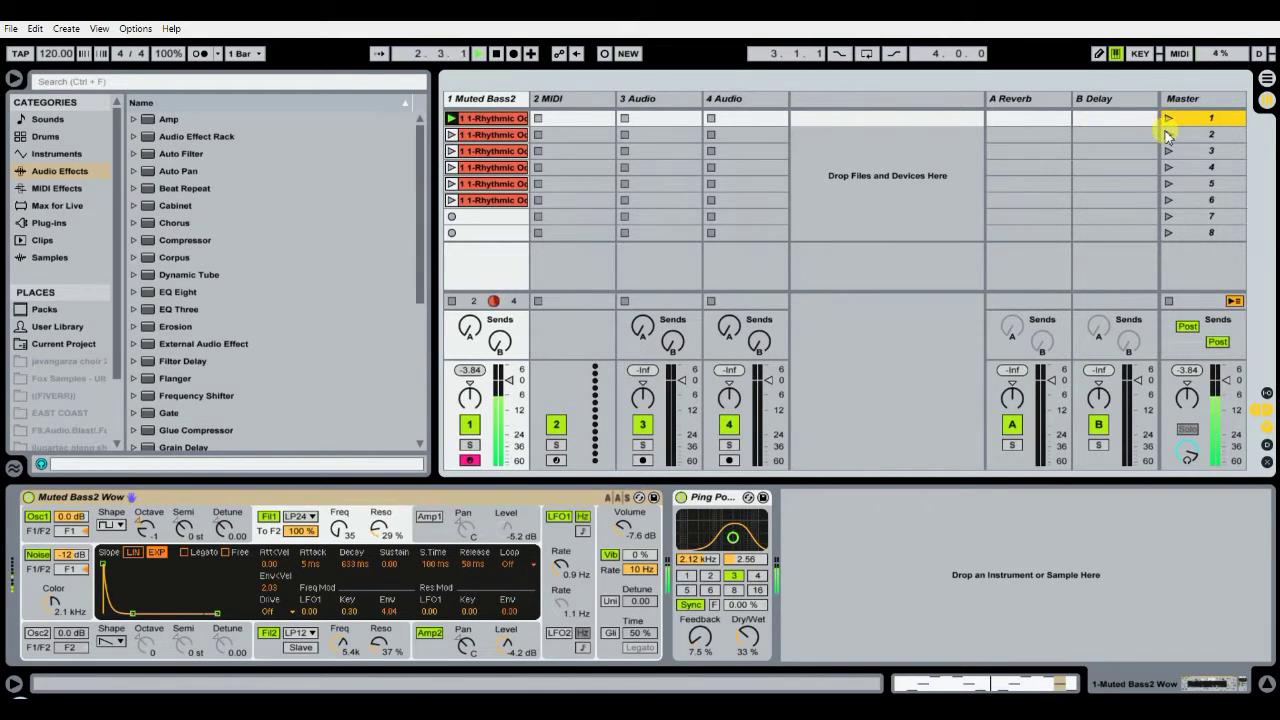
left_click(1168, 135)
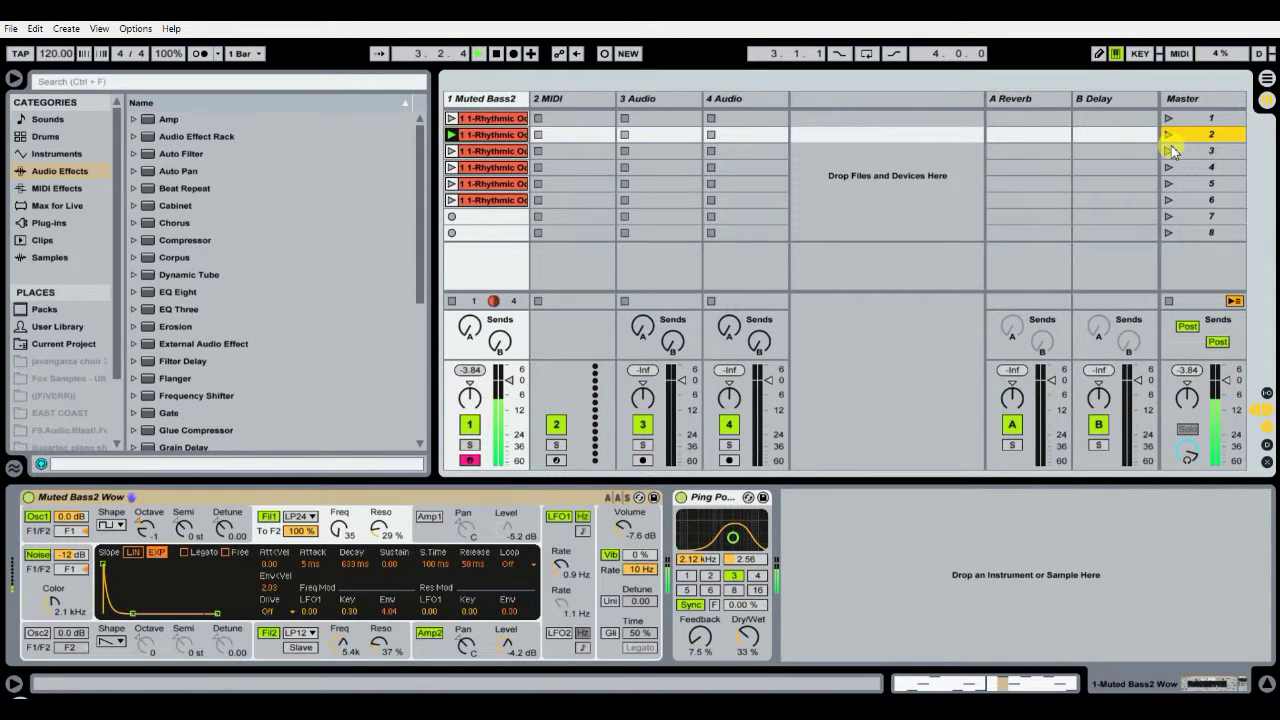
left_click(1168, 151)
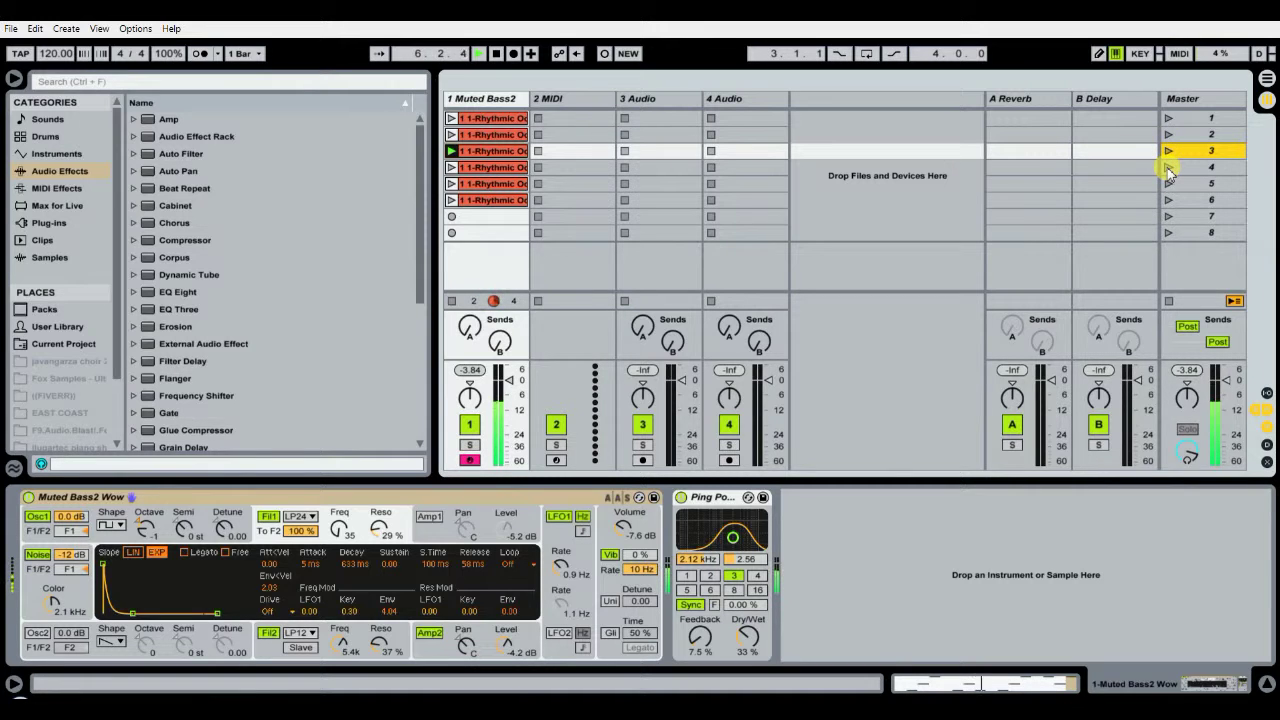
left_click(1168, 168)
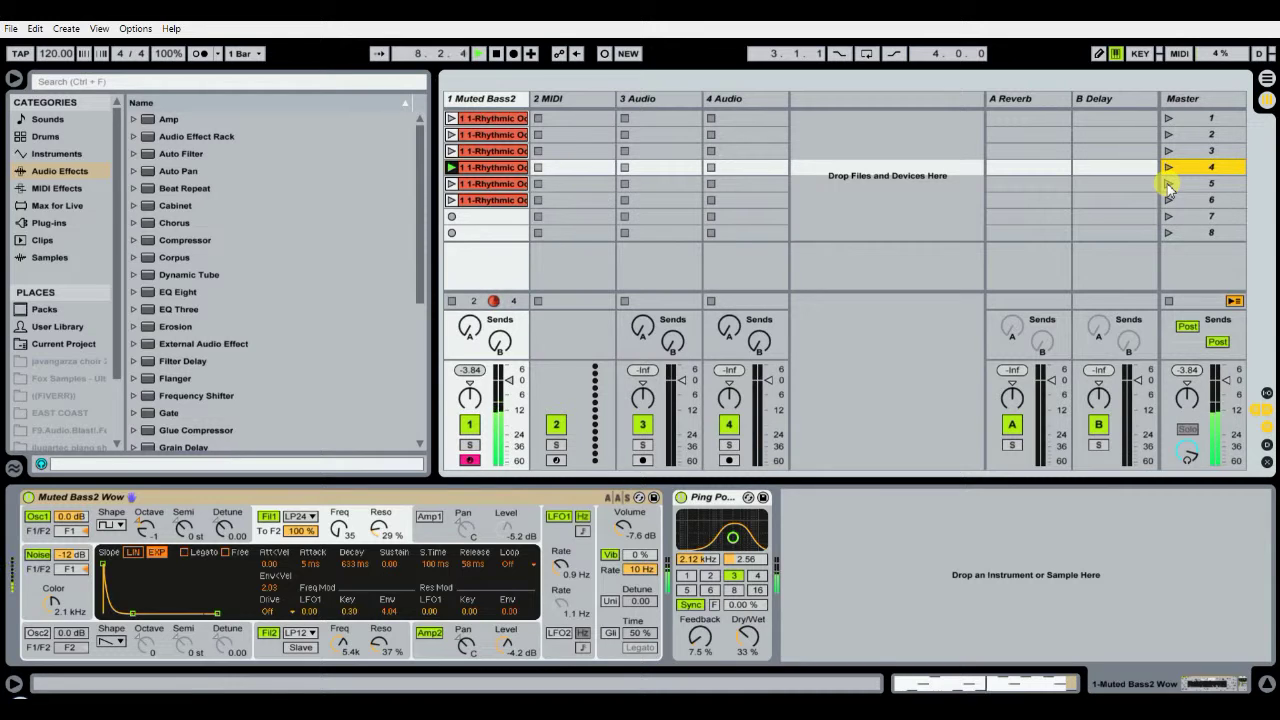
left_click(1168, 184)
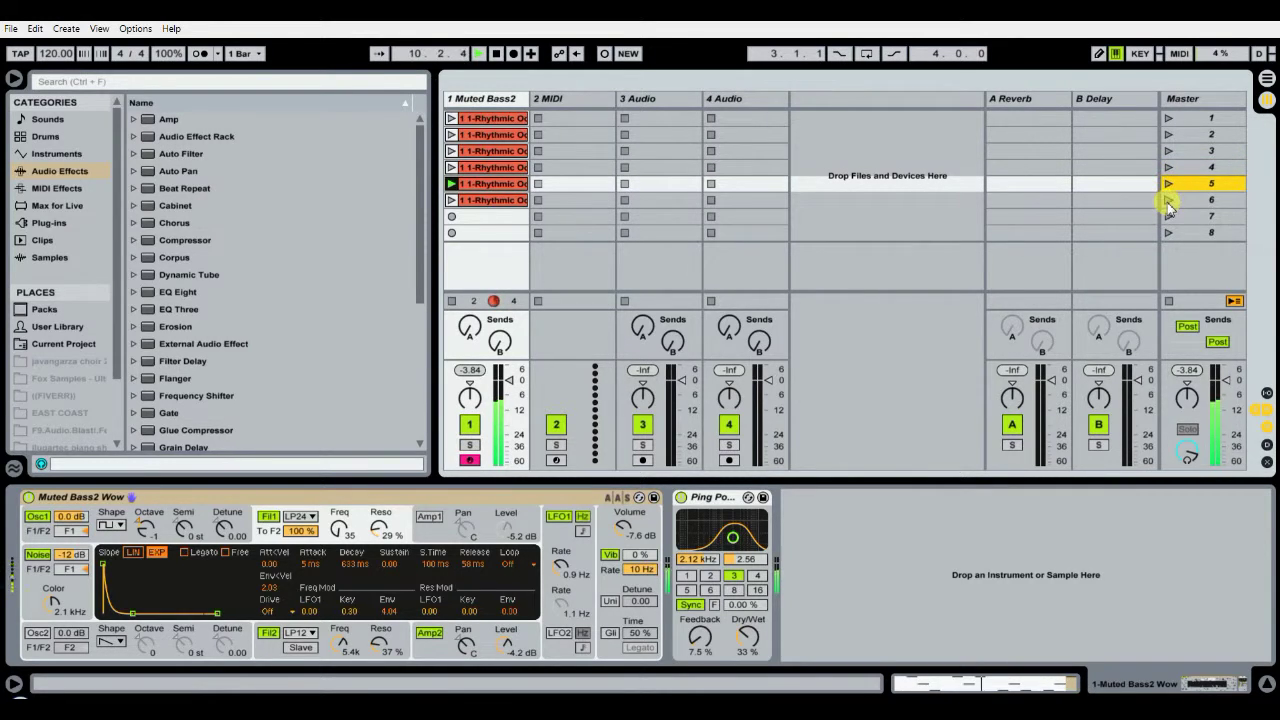
left_click(1168, 201)
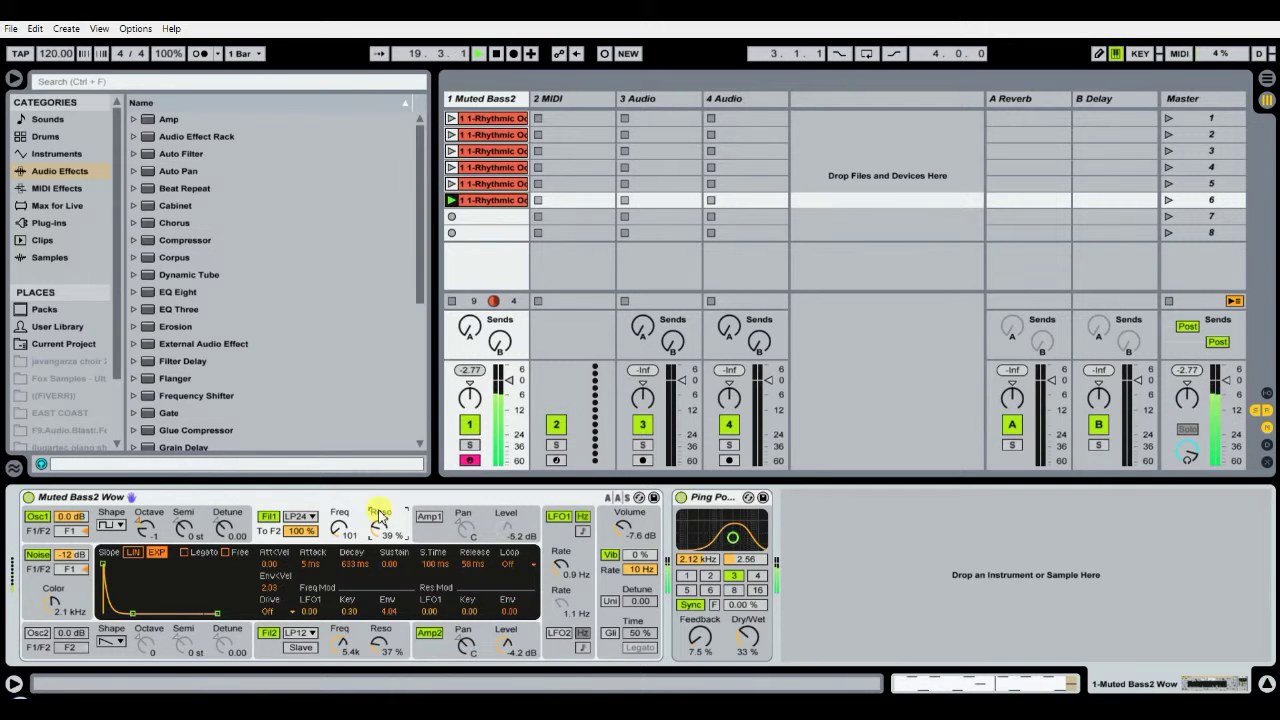
- Raise the song tempo to 130 BPM while scene 6 plays and stop playback
left_click_drag(56, 53, 56, 40)
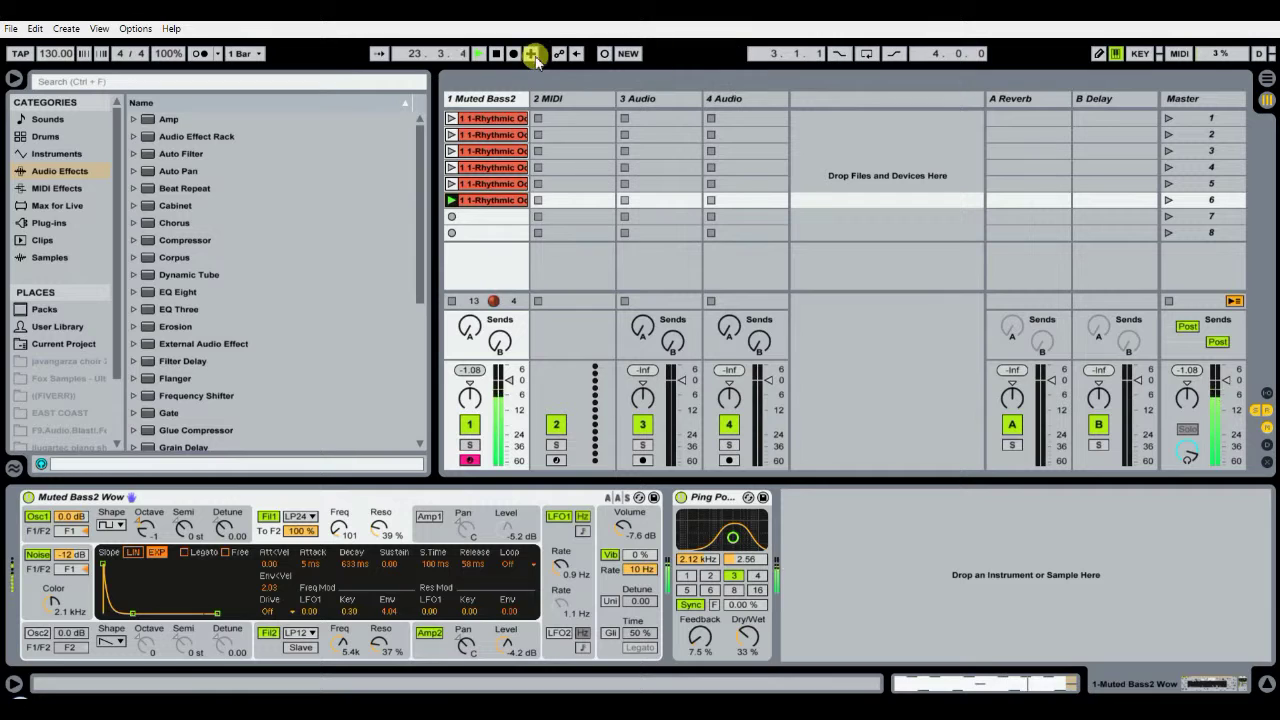
left_click(496, 54)
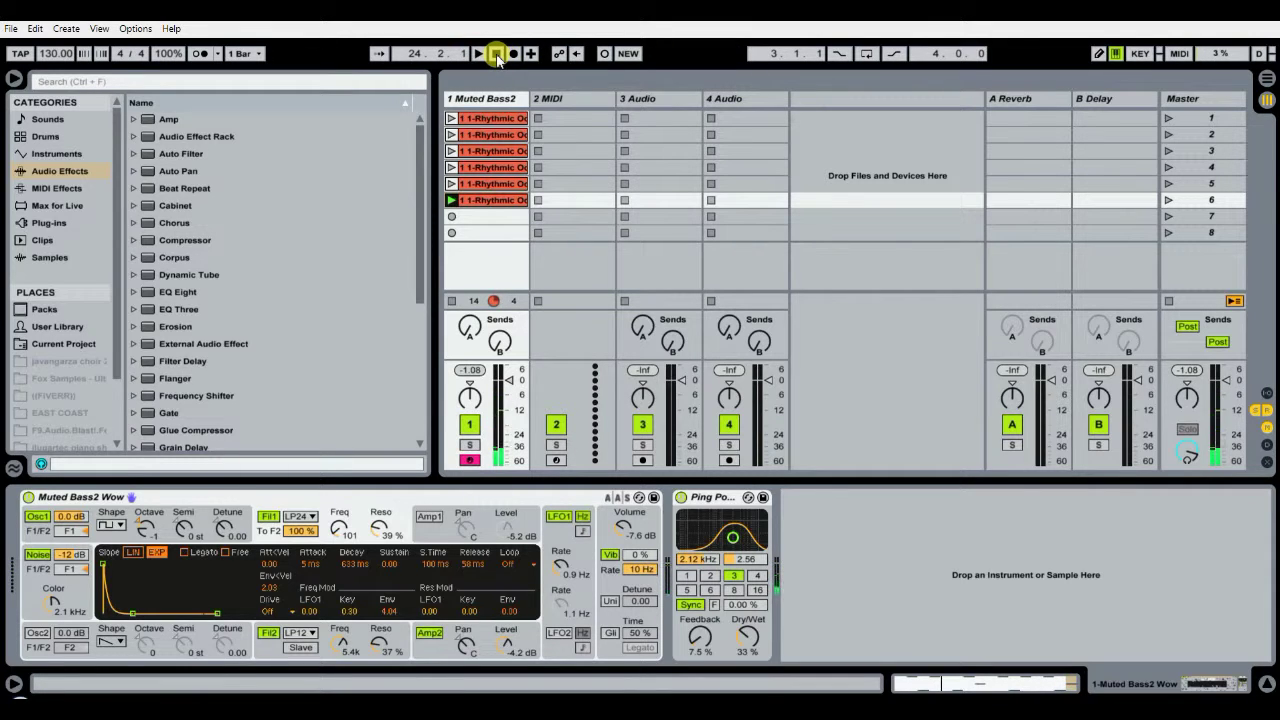